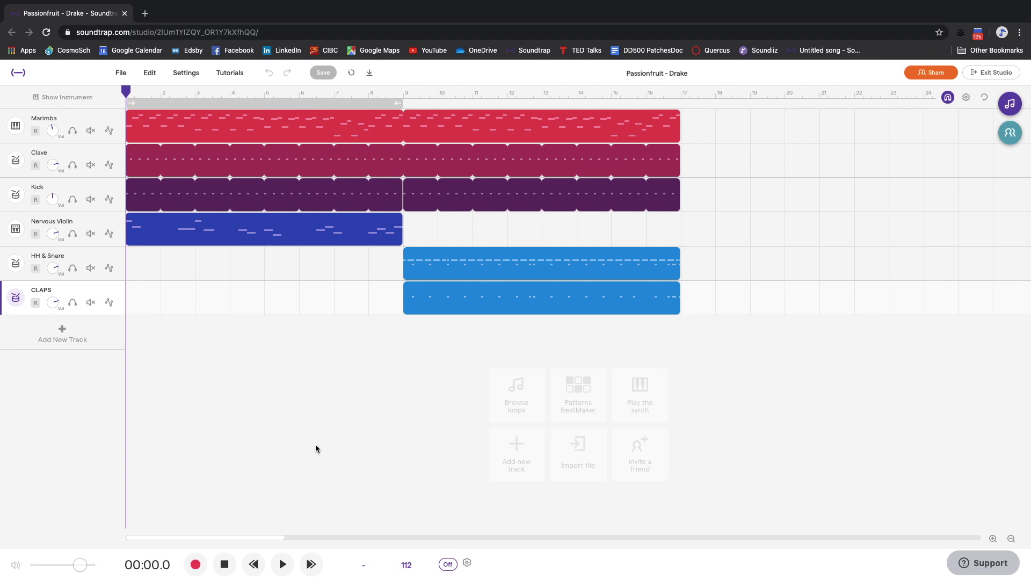
Play the arrangement, then solo the HH & Snare track and listen from bar 9
key("space")
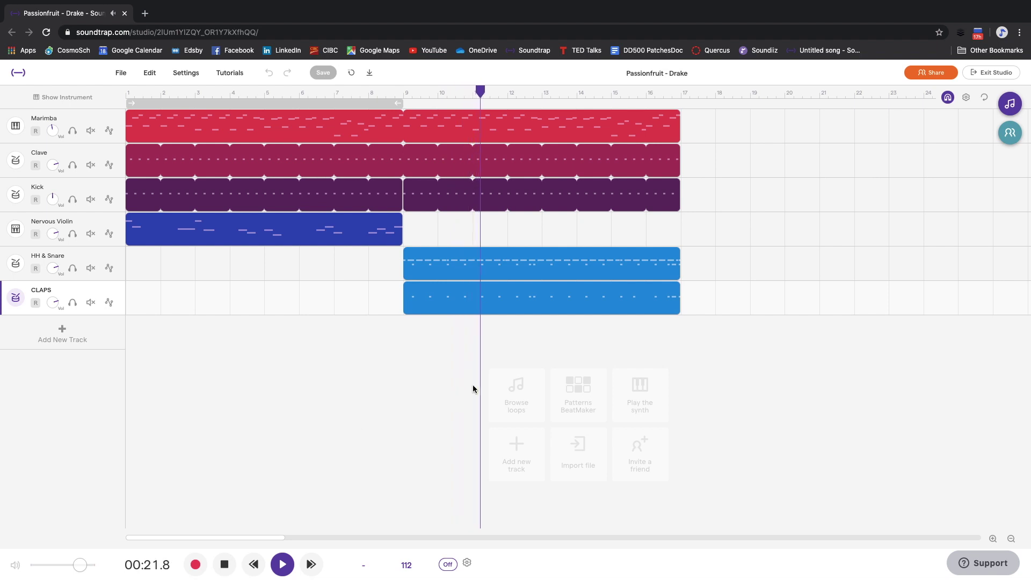
key("space")
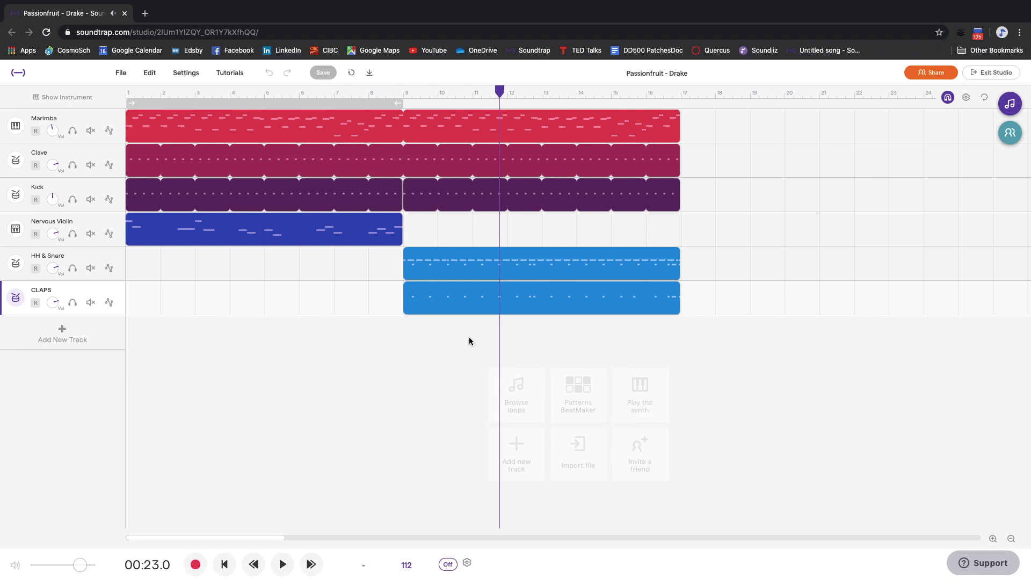
scroll(470, 339, "down", 5)
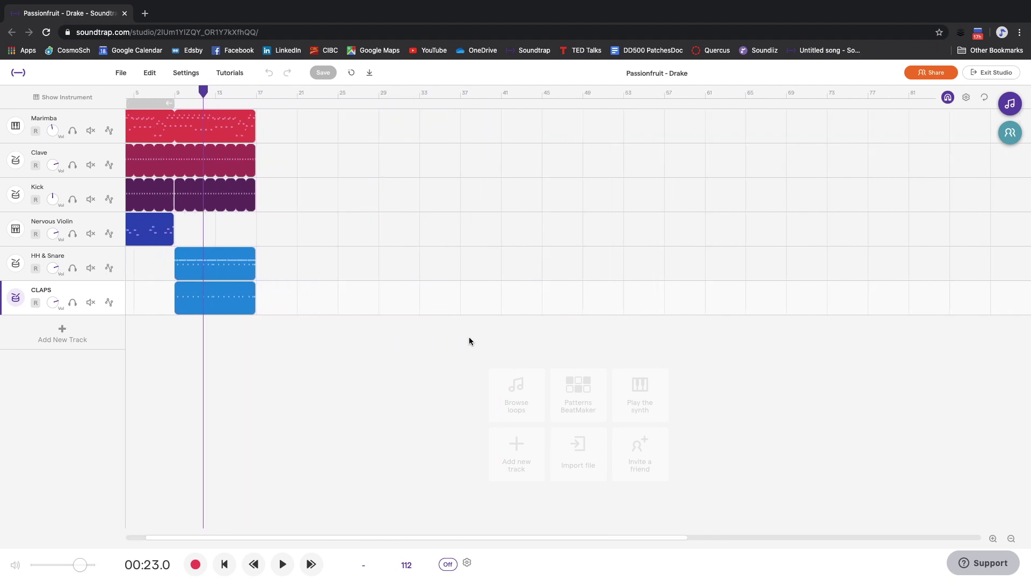
scroll(325, 295, "up", 8)
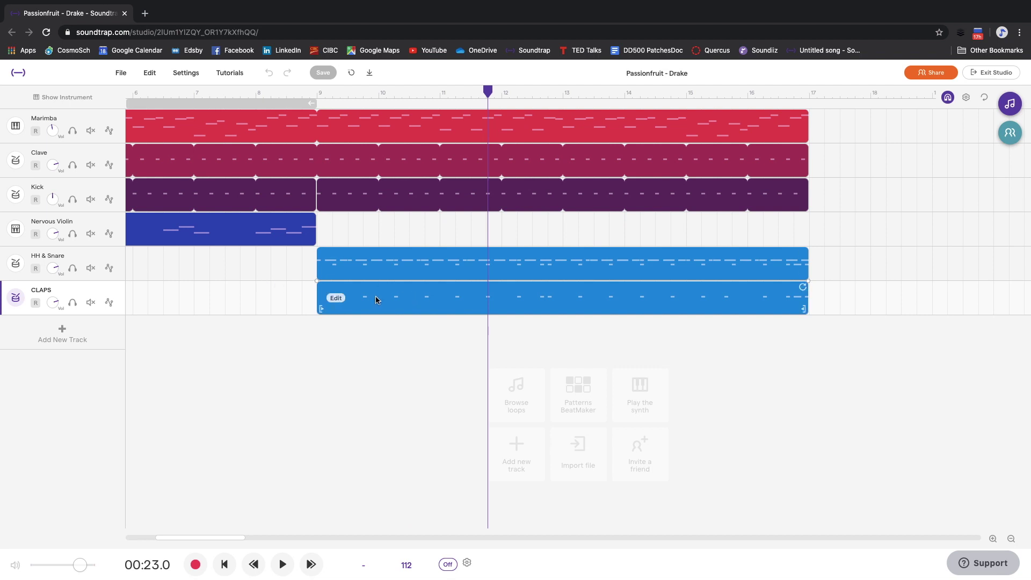
left_click(73, 269)
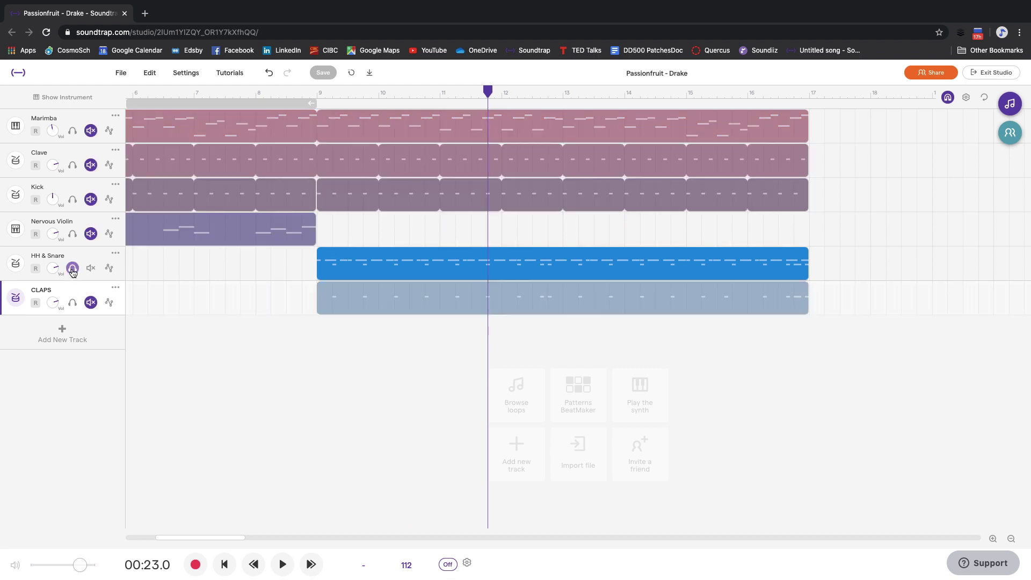
left_click(316, 98)
key("space")
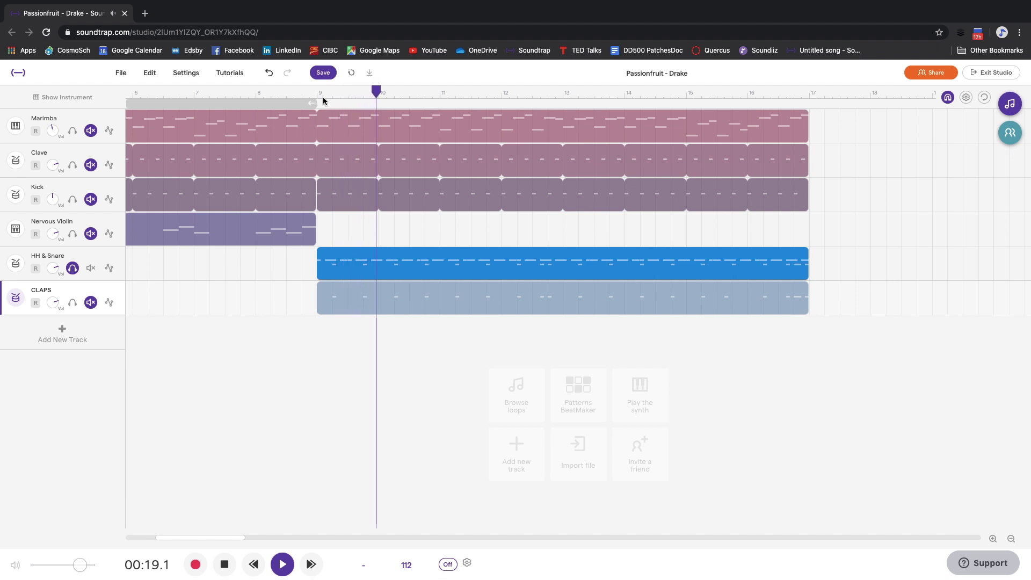
key("space")
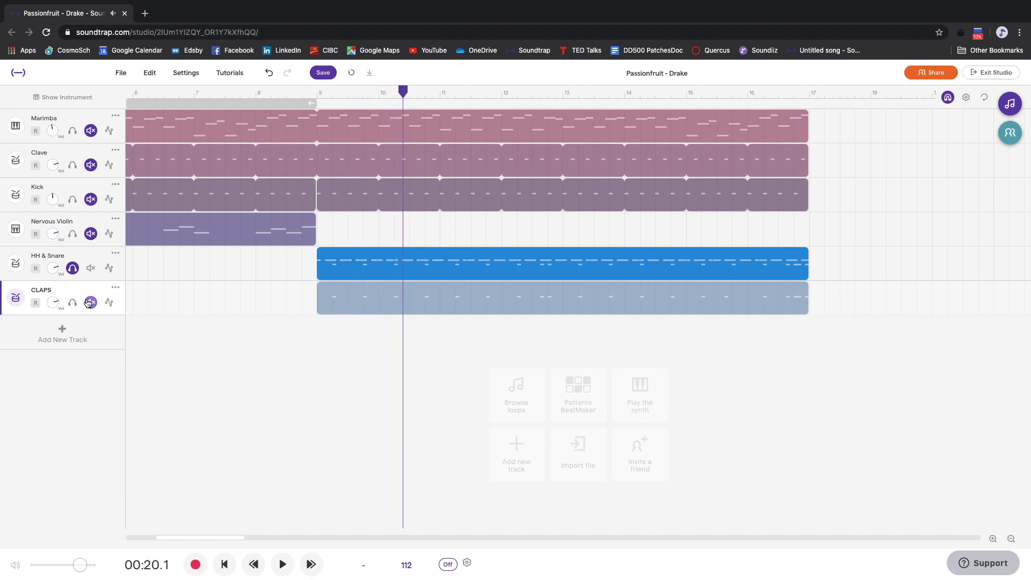
Solo CLAPS instead of HH & Snare, play from bar 9, and select the CLAPS clip
left_click(90, 302)
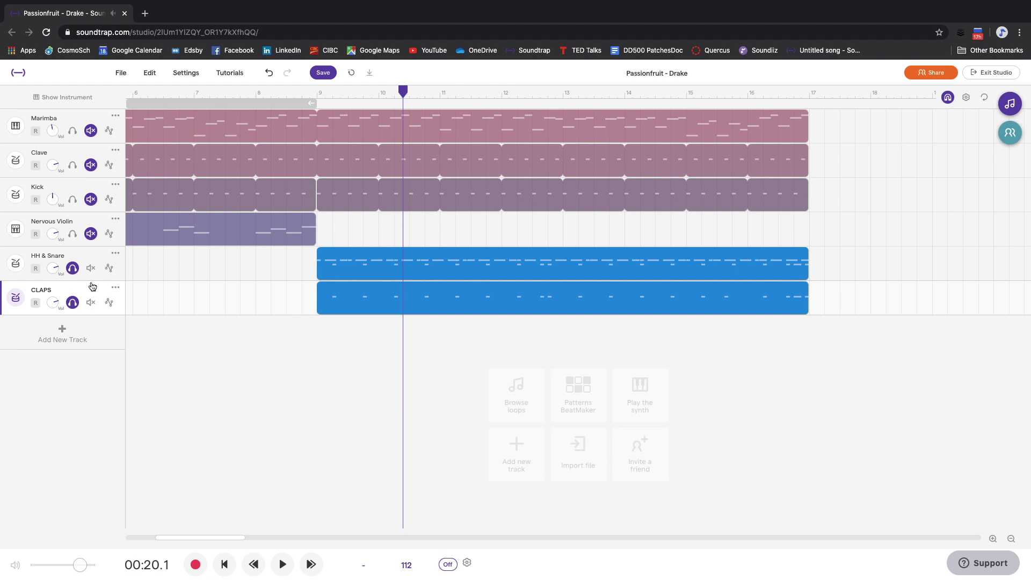
left_click(74, 268)
left_click(316, 95)
key("space")
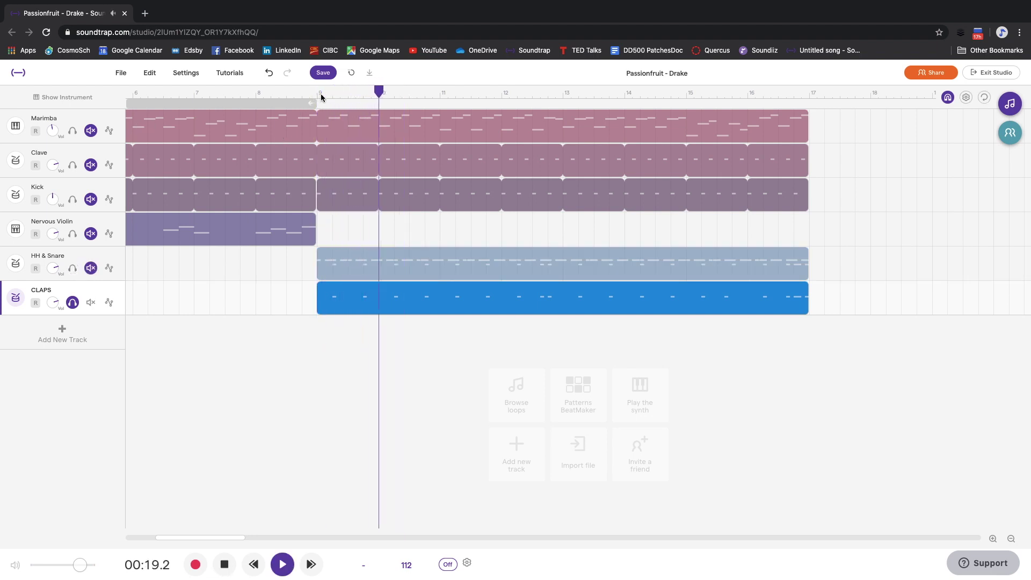
key("space")
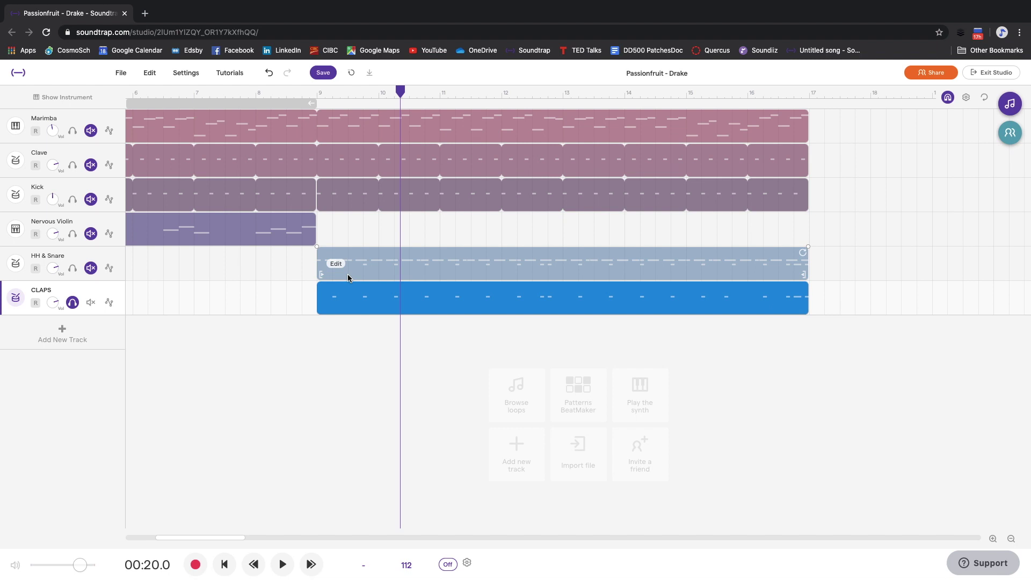
scroll(329, 235, "up", 2)
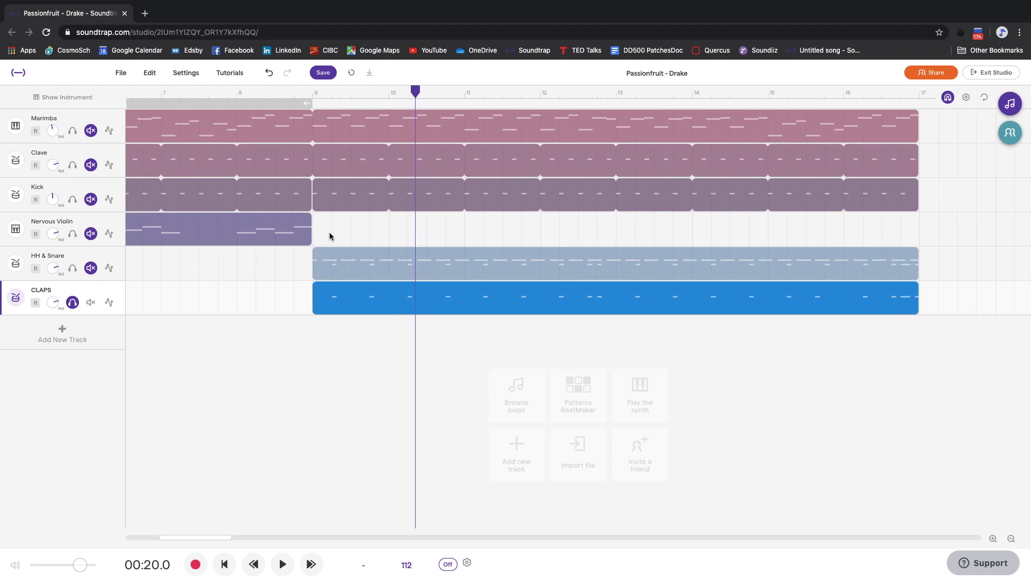
left_click(329, 235)
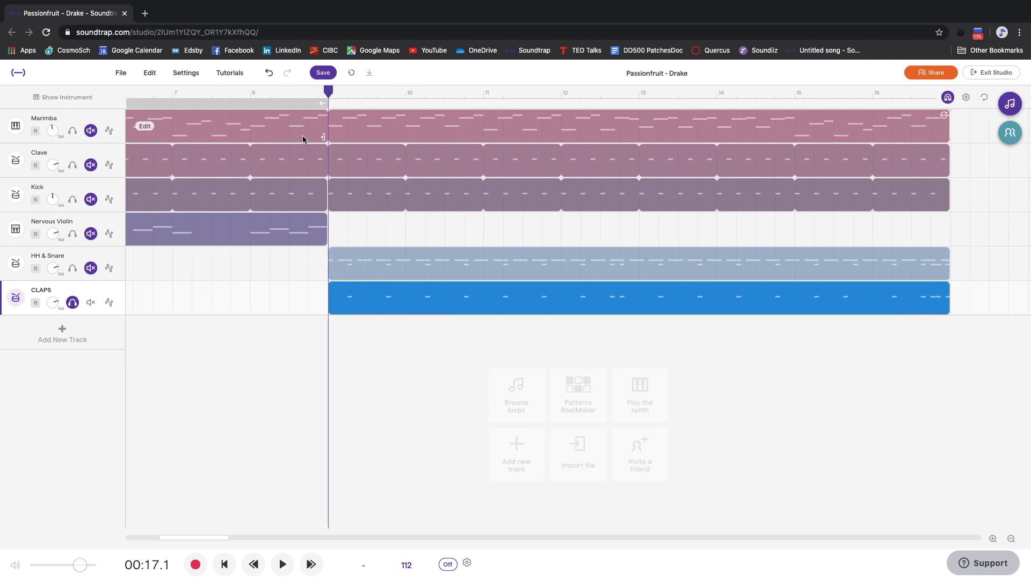
left_click(363, 293)
Open the CLAPS notes in the Piano Roll and drag the first Eb1 clap onto the second
right_click(362, 293)
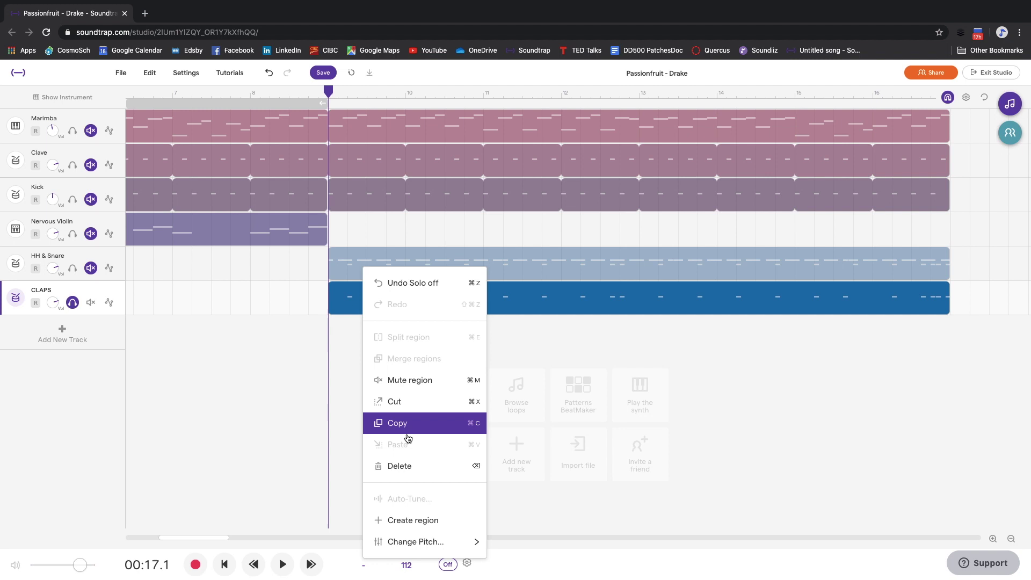
mouse_move(420, 539)
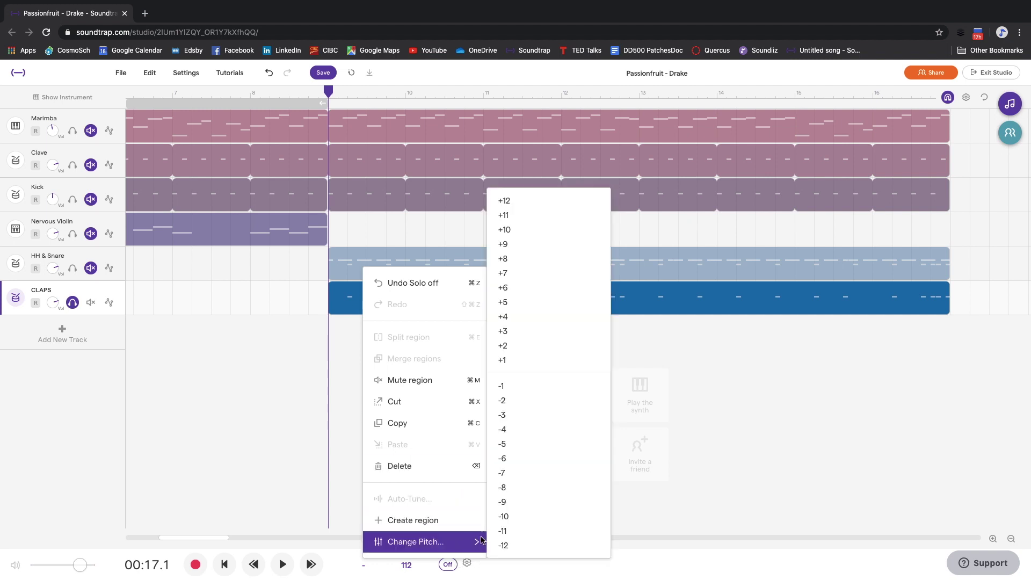
left_click(340, 320)
left_click(342, 300)
left_click(360, 310)
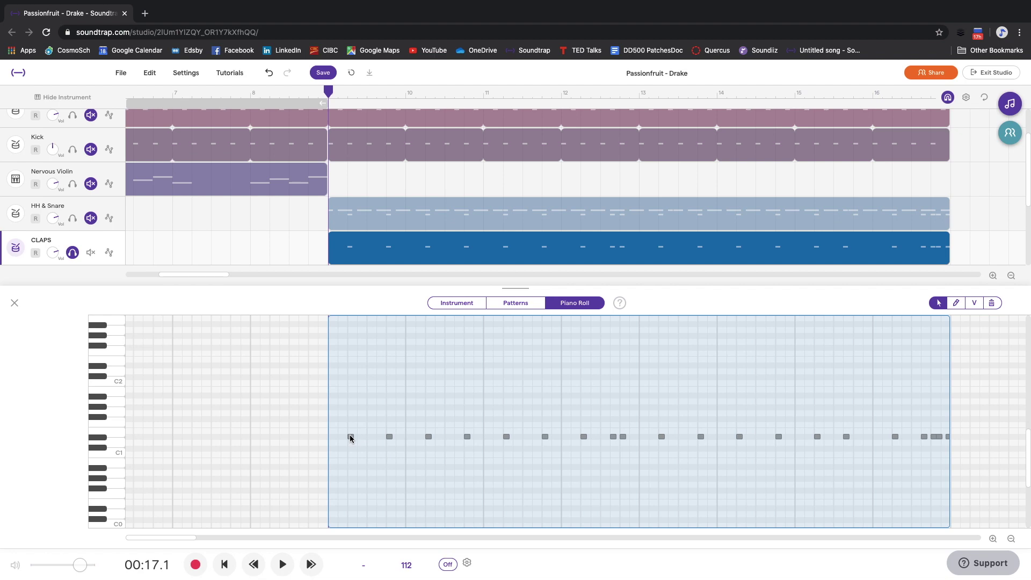
scroll(342, 437, "right", 5)
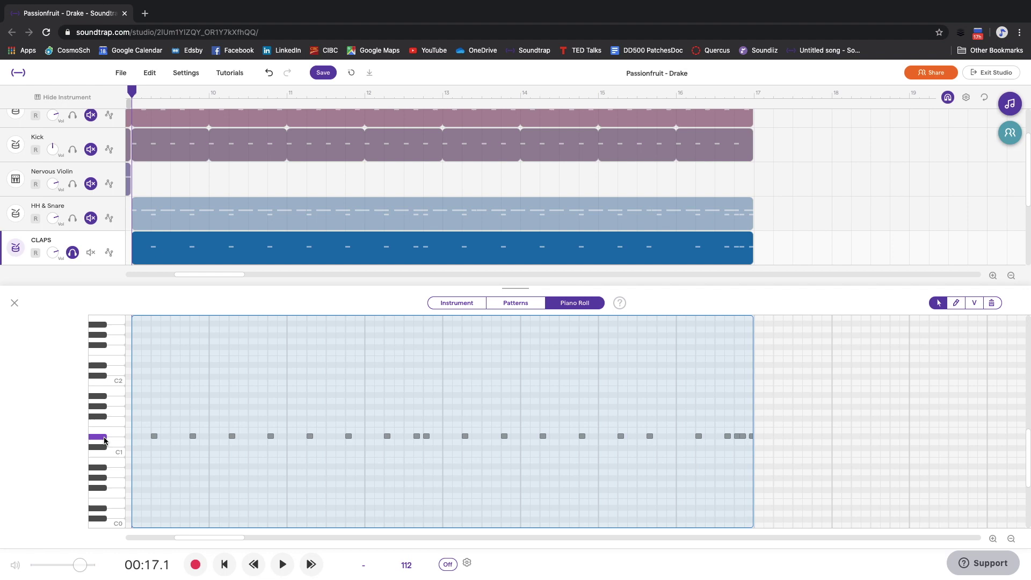
left_click_drag(154, 436, 183, 438)
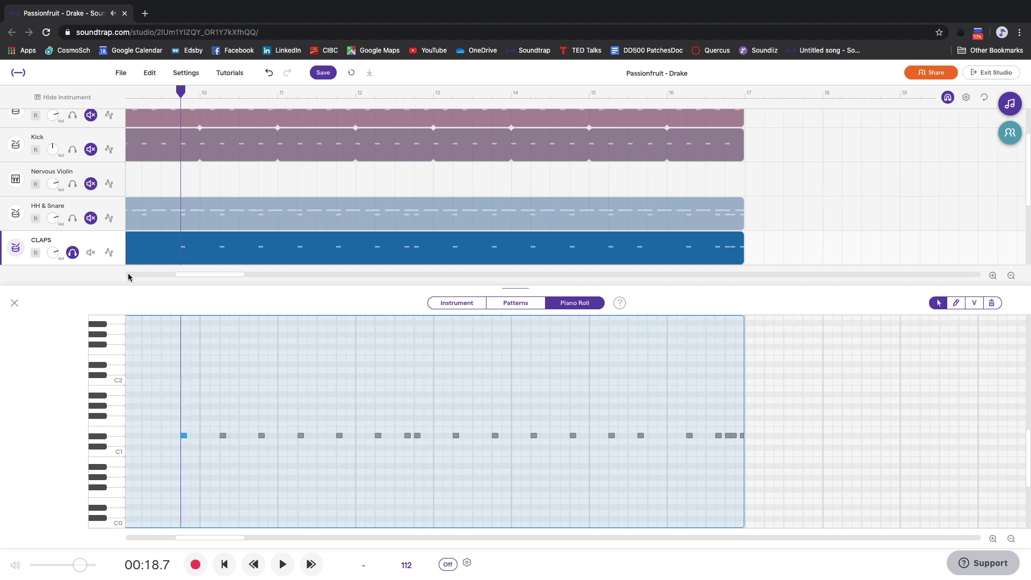
Transpose all CLAPS notes +12 semitones to Eb2, play them back, and select the first note
right_click(165, 246)
mouse_move(260, 521)
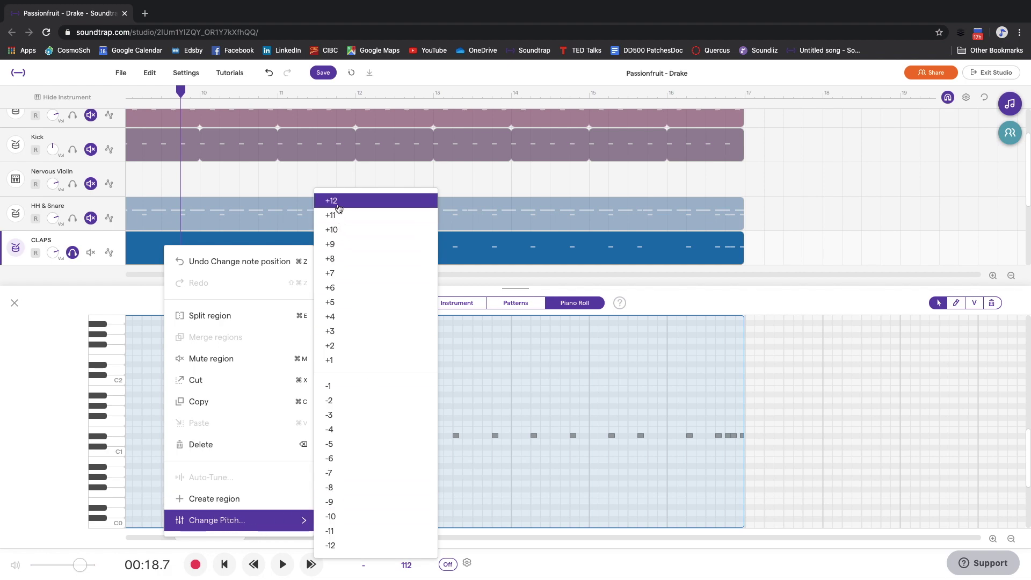
left_click(338, 202)
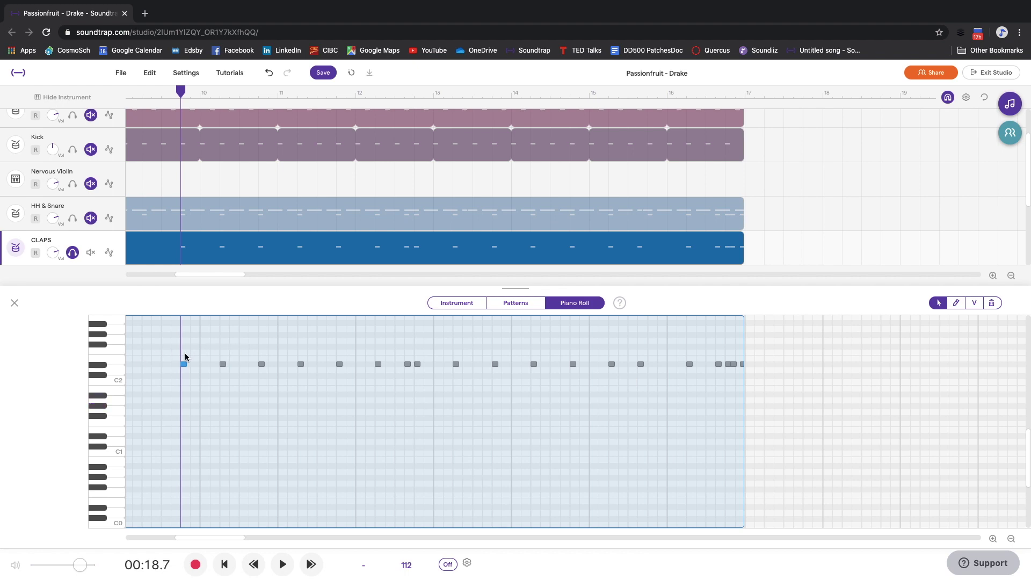
key("space")
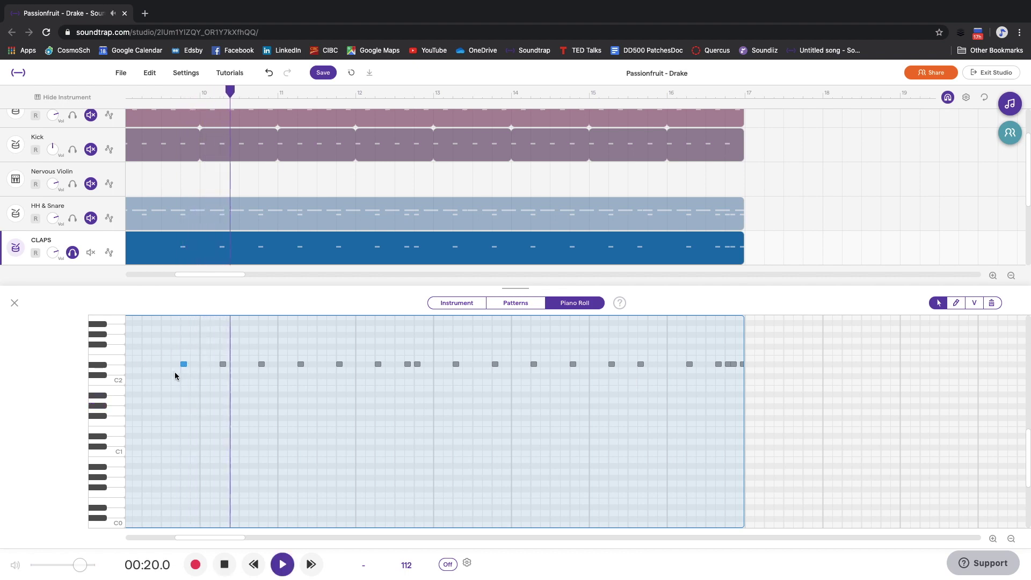
key("space")
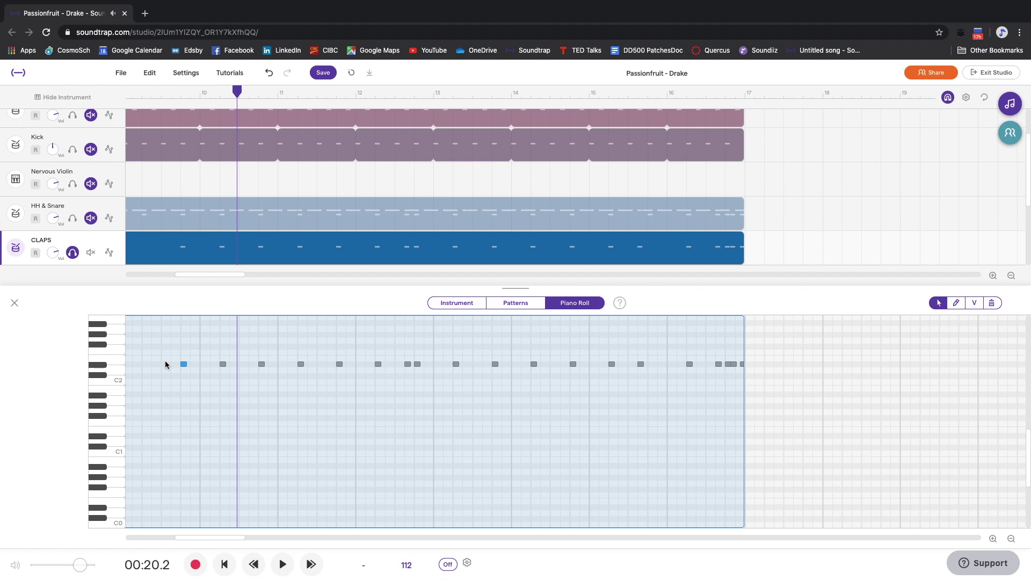
left_click(184, 364)
scroll(174, 353, "left", 2)
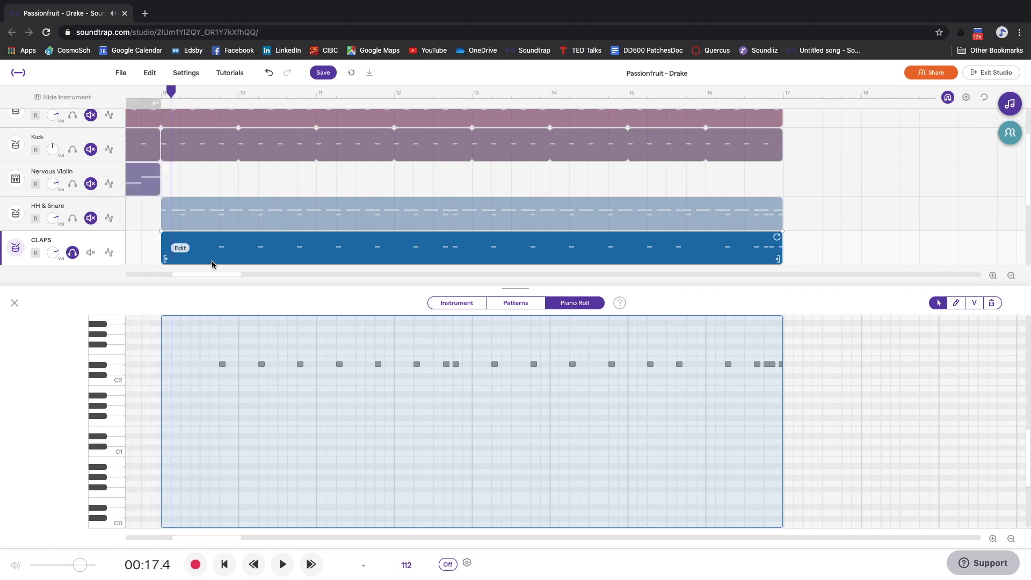
Undo the octave raise so the clap notes return to Eb1
key("super+z")
scroll(266, 369, "up", 2)
scroll(223, 269, "down", 5)
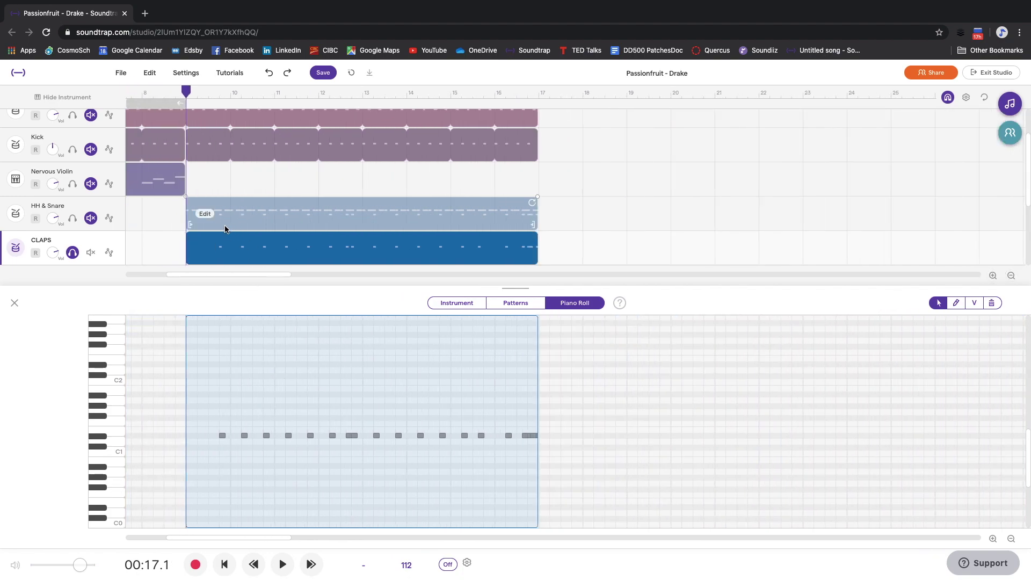
Export the CLAPS track as the audio file CLAPS.wav
left_click(117, 241)
mouse_move(182, 361)
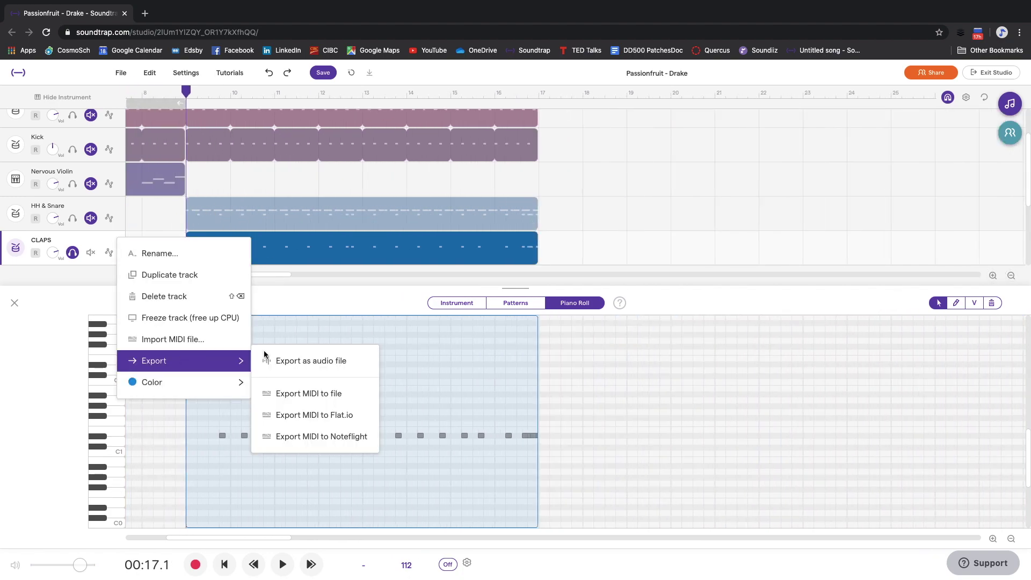
left_click(289, 359)
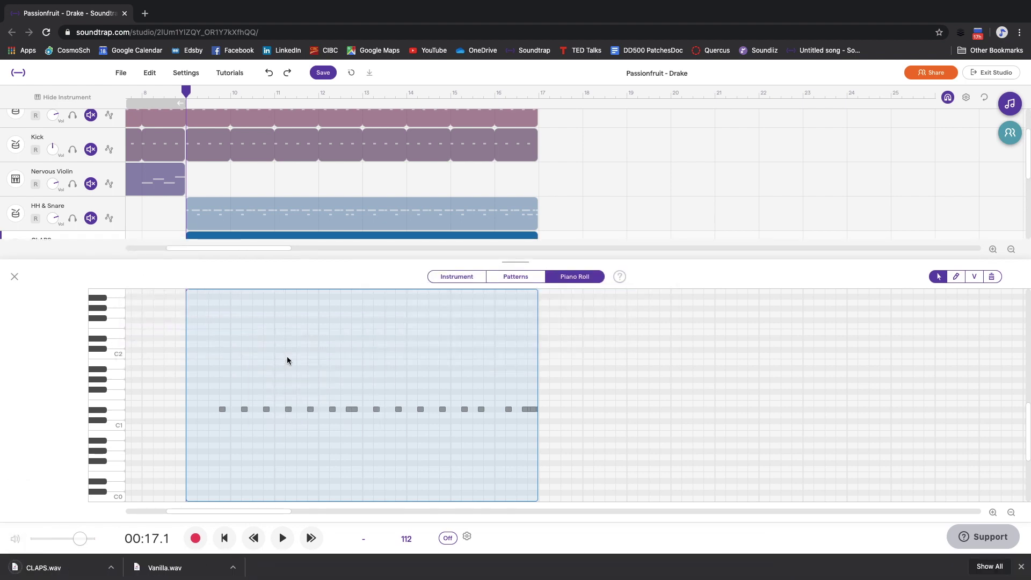
scroll(124, 221, "down", 5)
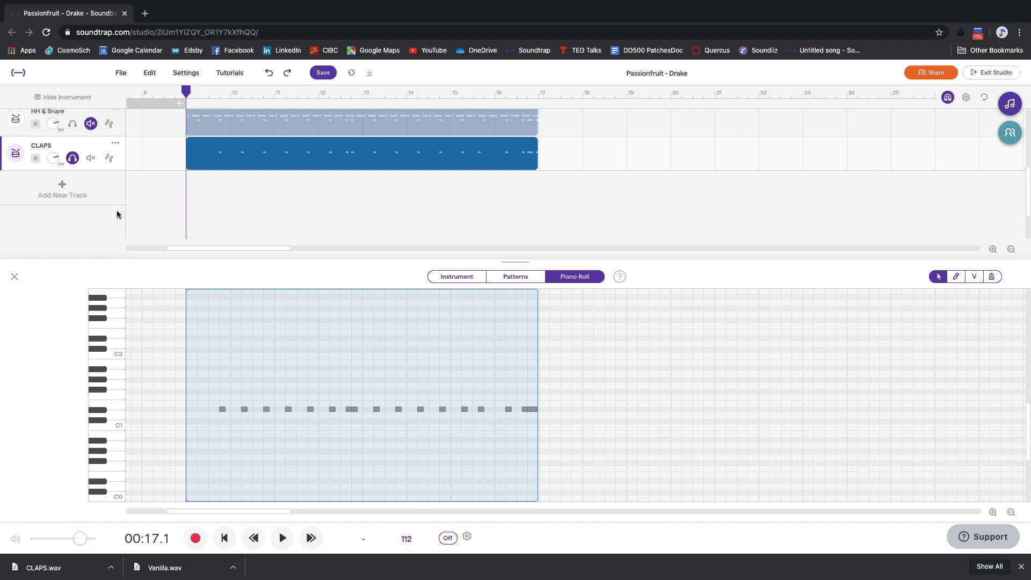
Import CLAPS.wav from Downloads as a new audio track
left_click(95, 191)
left_click(360, 447)
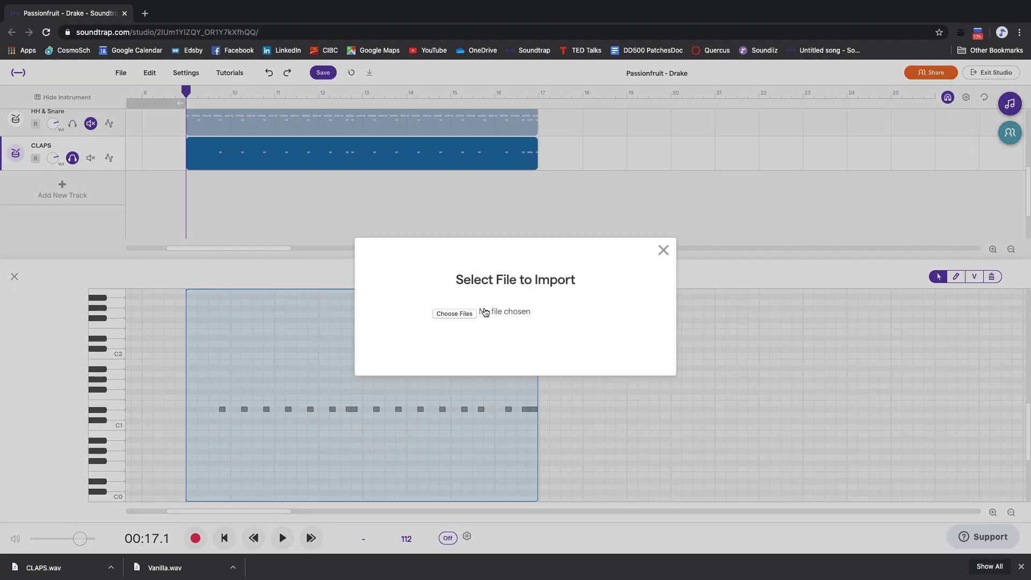
left_click(466, 311)
left_click(421, 41)
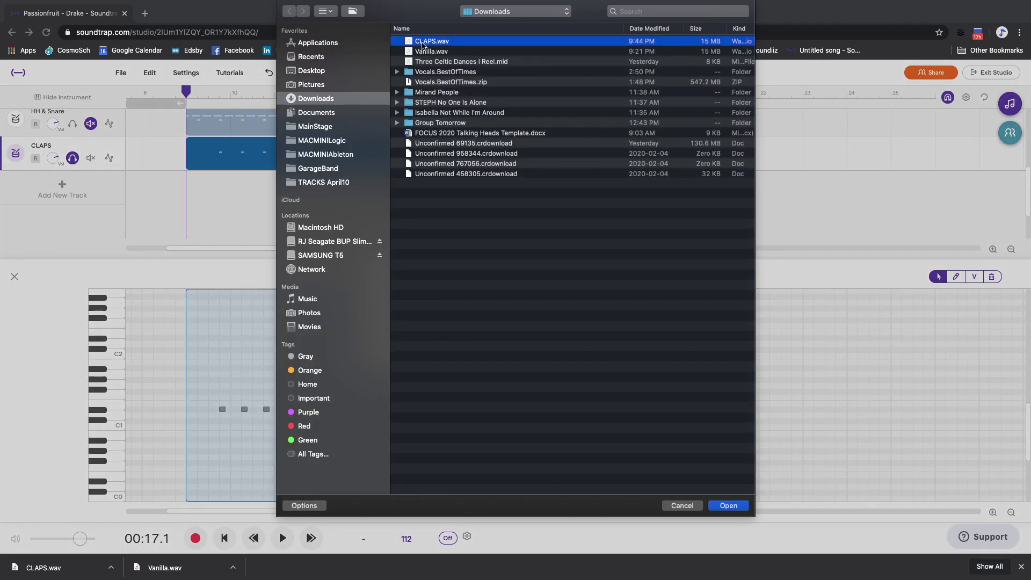
left_click(729, 506)
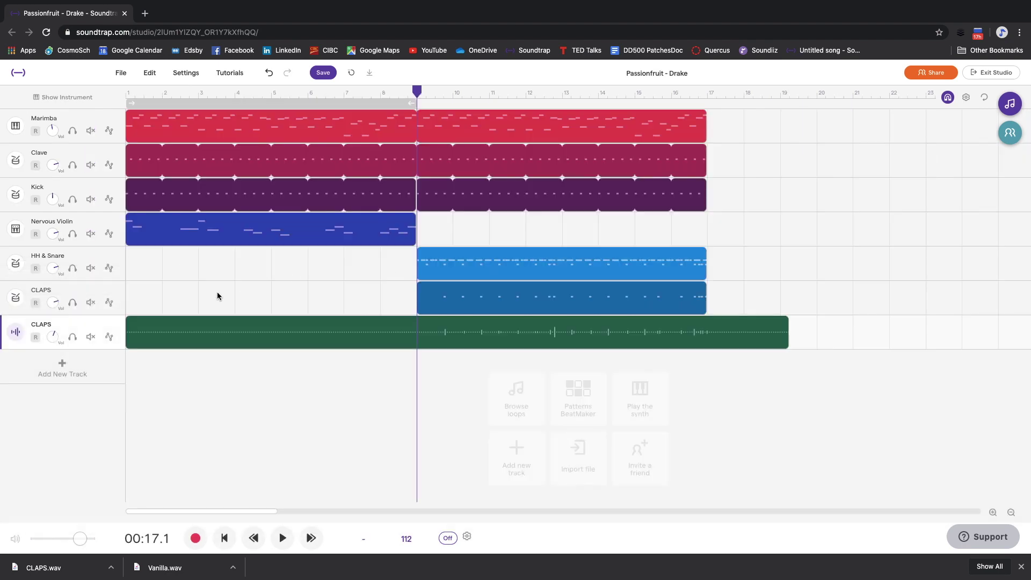
Solo the new CLAPS audio track and play it back
mouse_move(384, 329)
left_click(74, 338)
key("space")
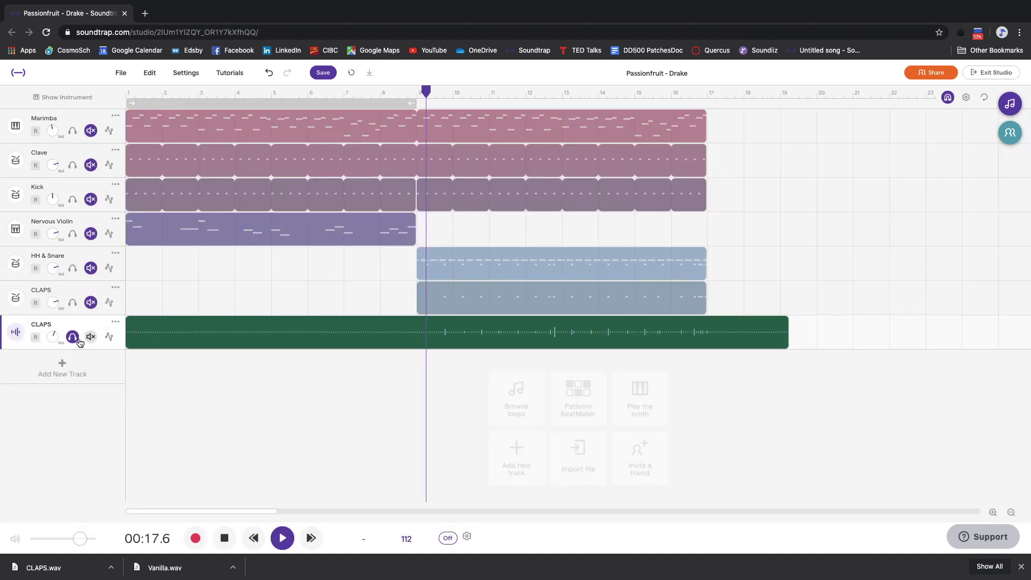
mouse_move(171, 340)
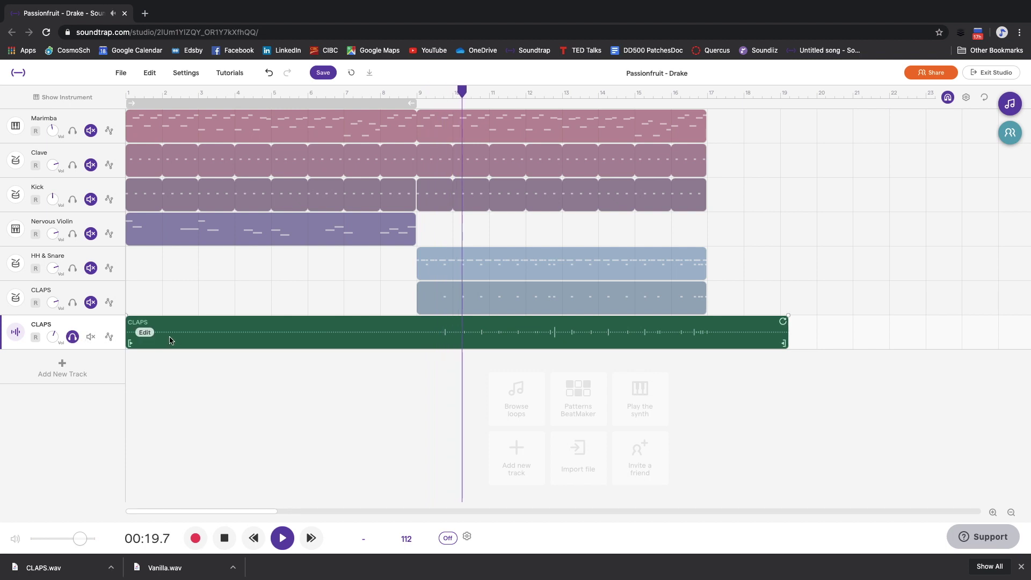
key("space")
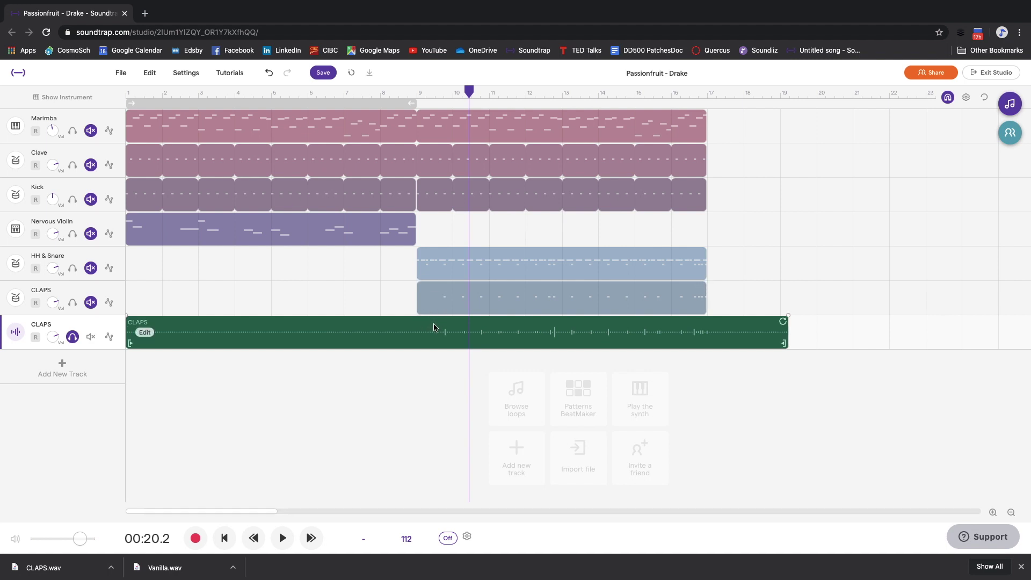
Raise the pitch of the green CLAPS audio clip by +4 semitones
right_click(433, 327)
left_click(352, 348)
left_click(330, 340)
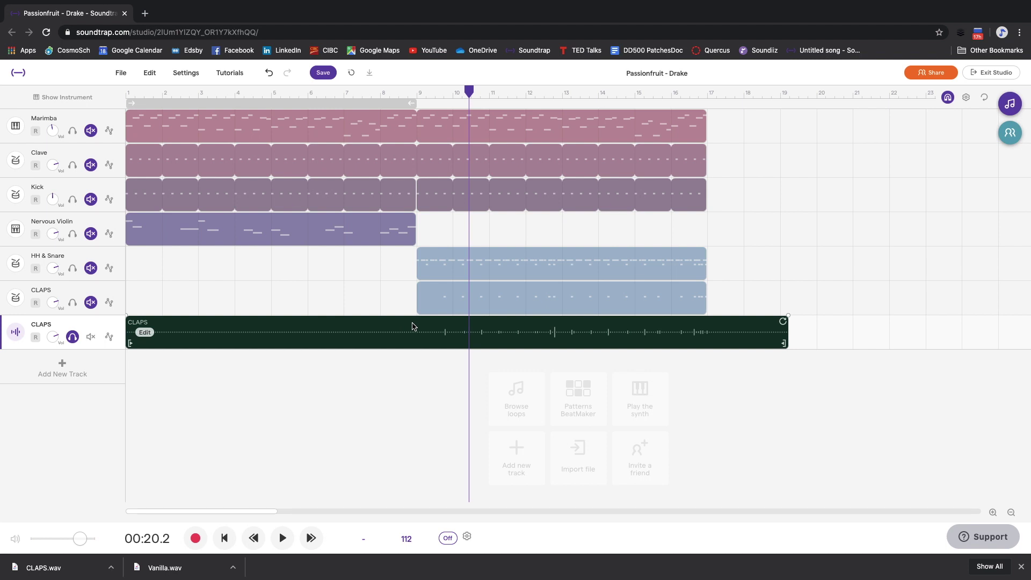
right_click(424, 327)
mouse_move(502, 514)
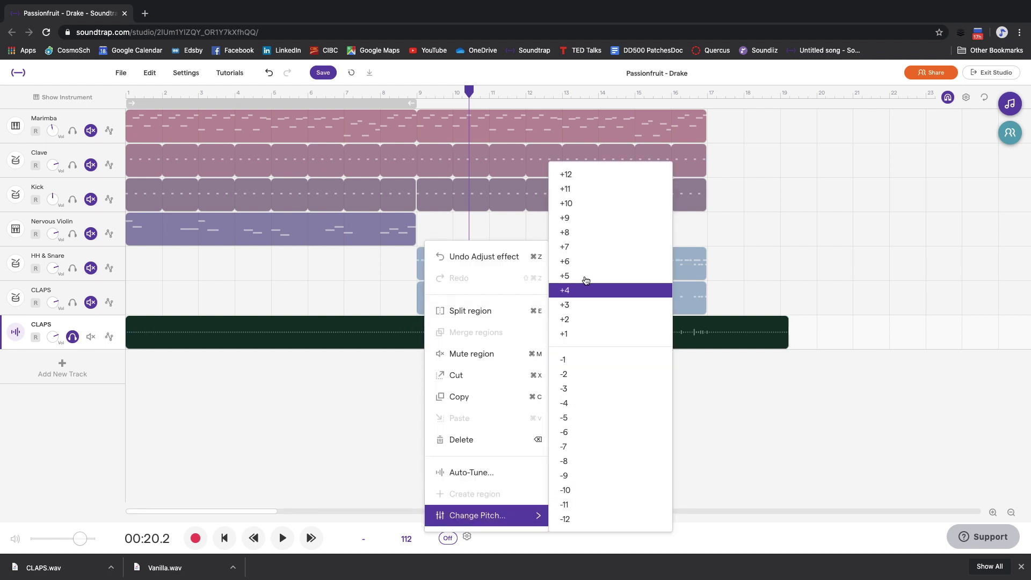
left_click(574, 247)
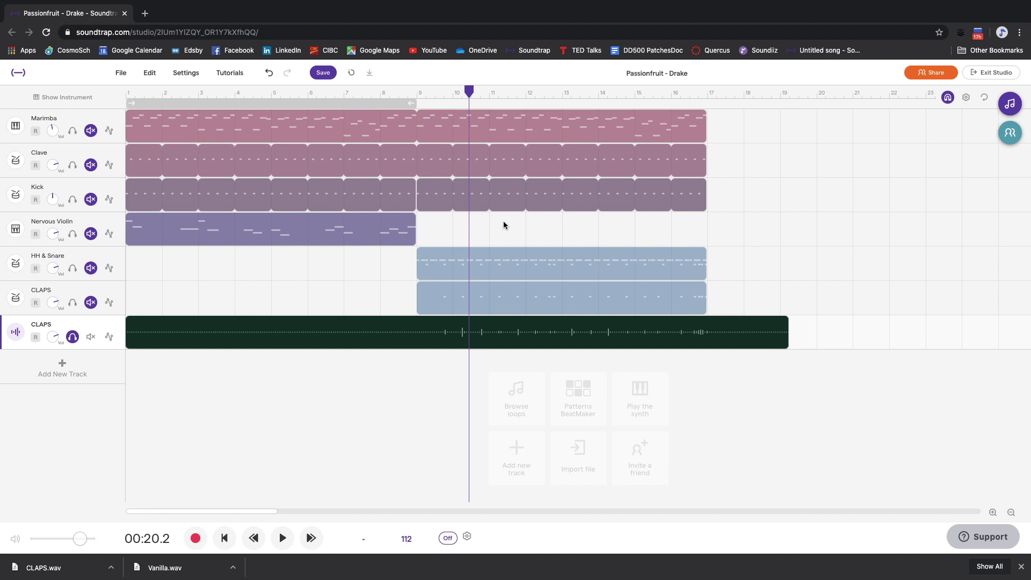
Play back the pitched-up claps from just before the clip
left_click(435, 94)
key("space")
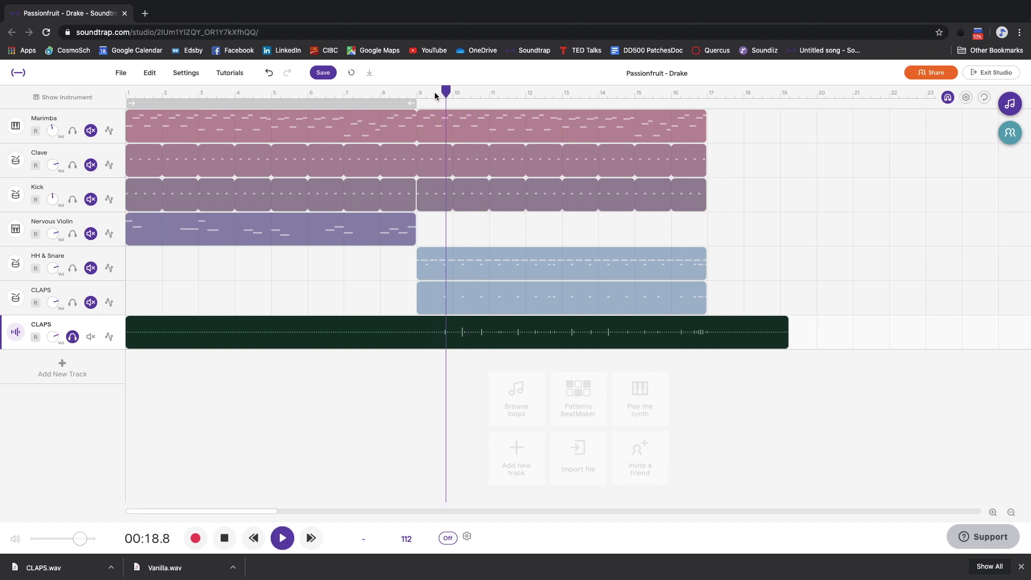
scroll(445, 309, "up", 3)
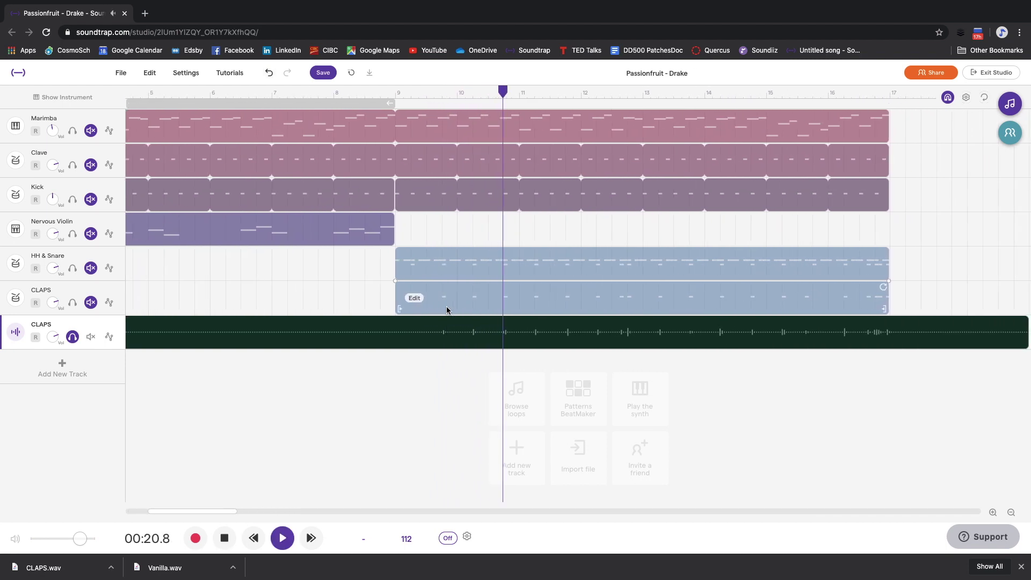
key("space")
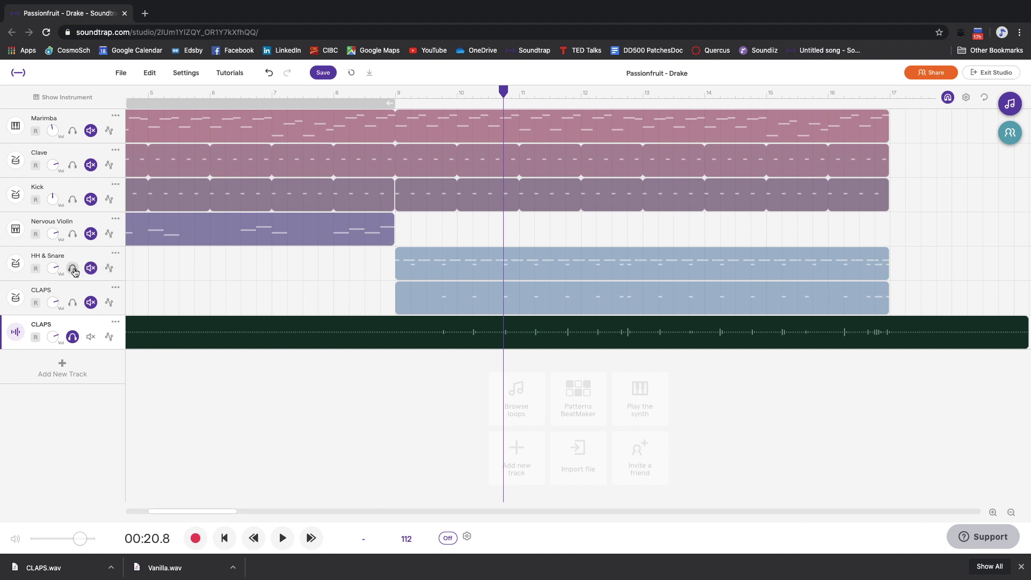
Unsolo the CLAPS audio track, mute the MIDI CLAPS track, and play the full mix from bar 9
left_click(72, 336)
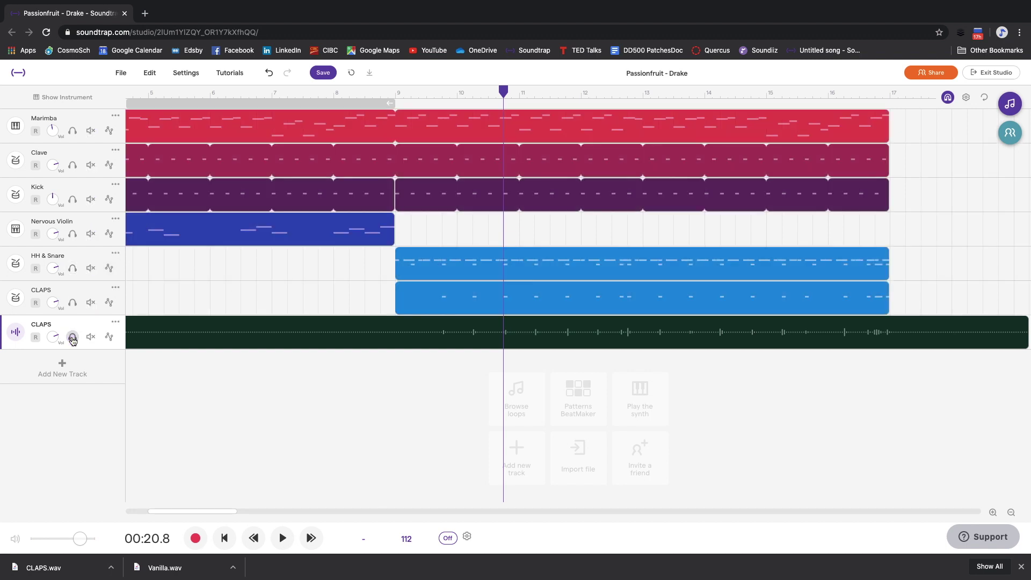
left_click(91, 302)
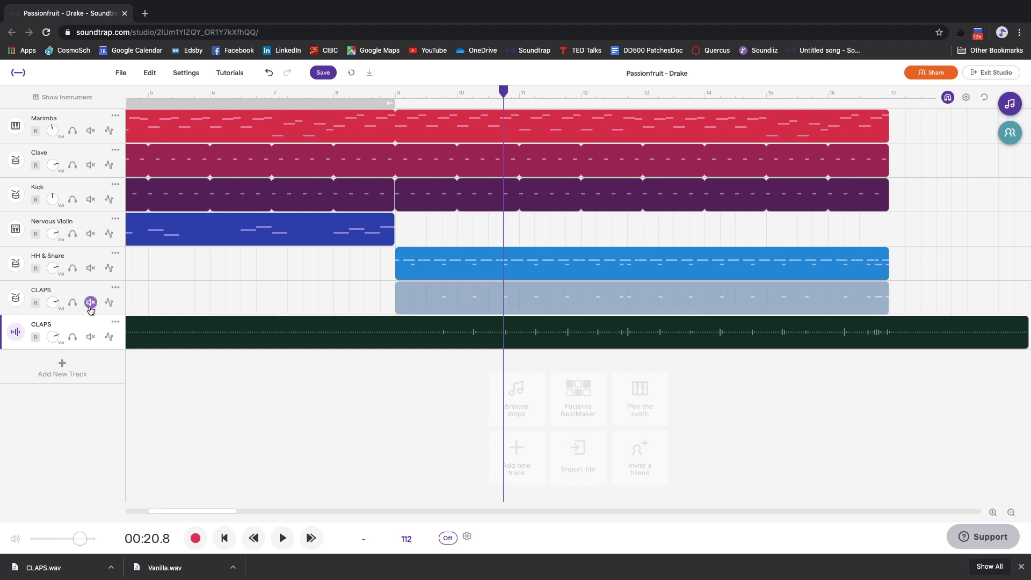
left_click(393, 94)
key("space")
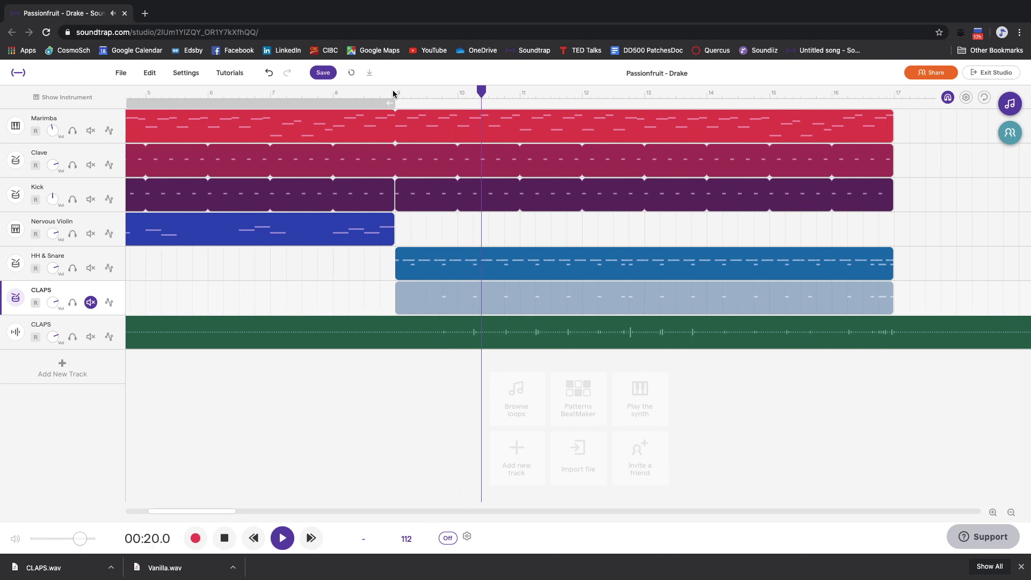
scroll(394, 92, "up", 2)
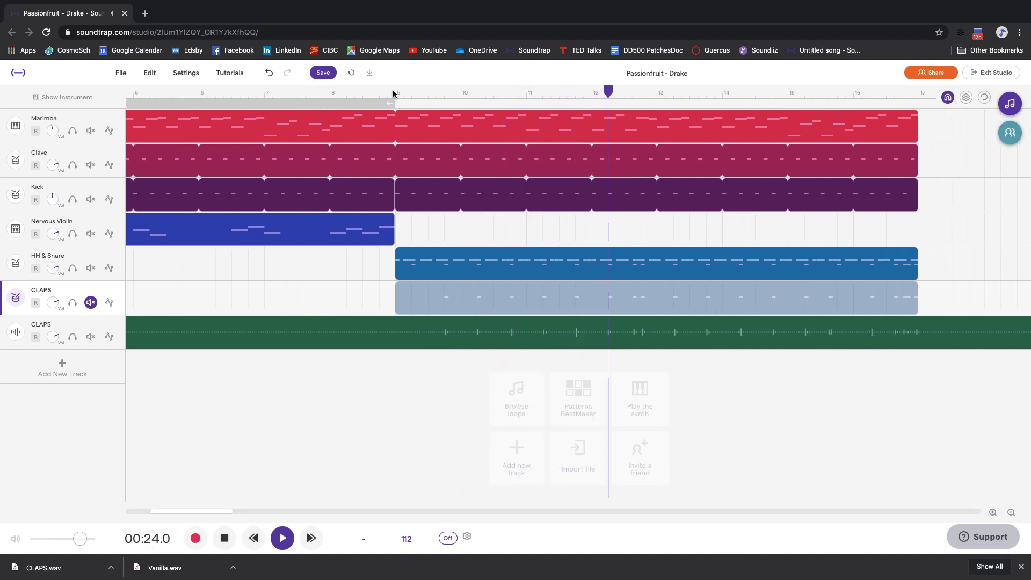
scroll(391, 89, "right", 2)
key("space")
scroll(295, 371, "down", 3)
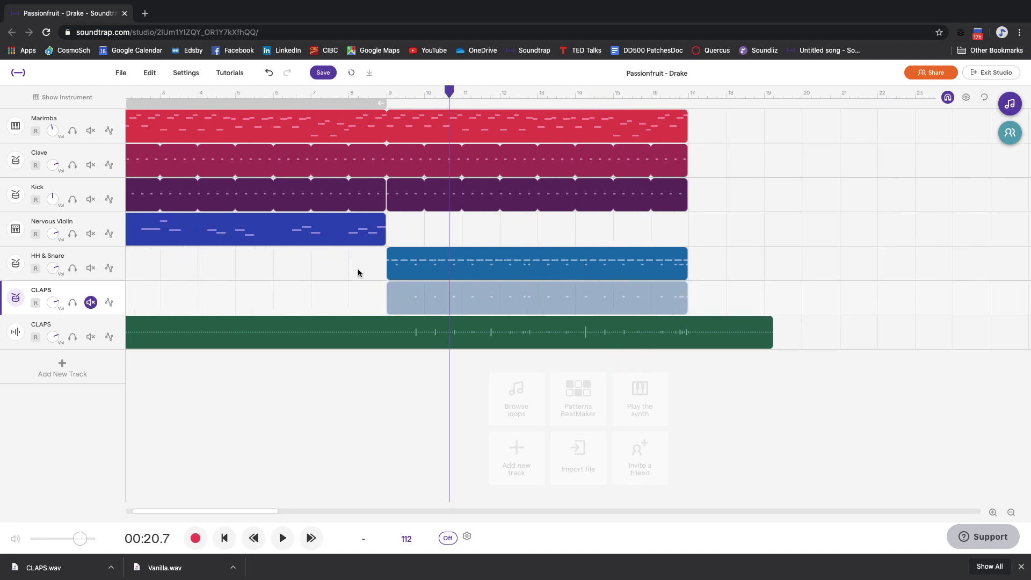
left_click(63, 373)
Import CLAPS.wav from Downloads again as a second CLAPS audio track
left_click(370, 448)
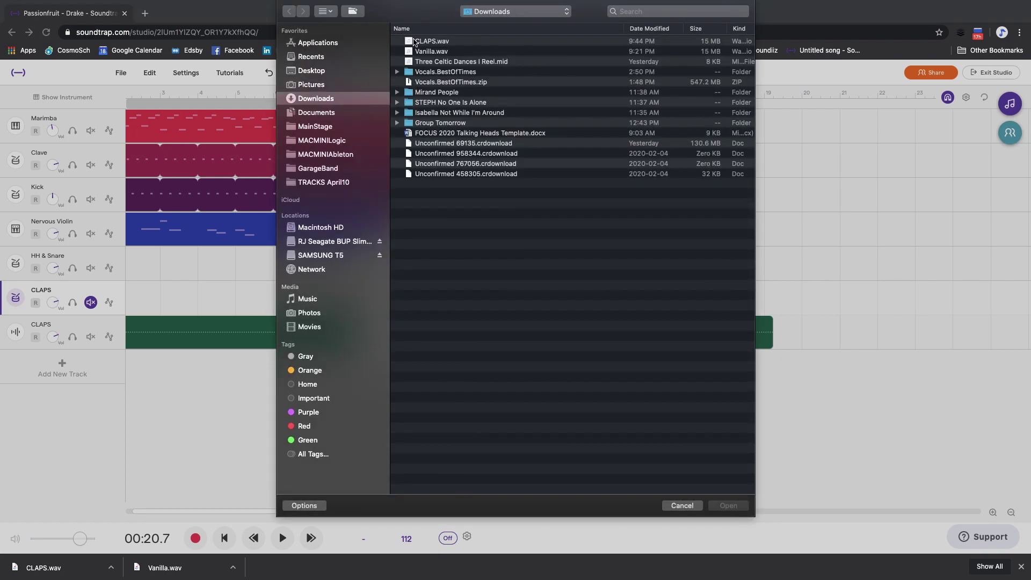
left_click(415, 42)
left_click(721, 509)
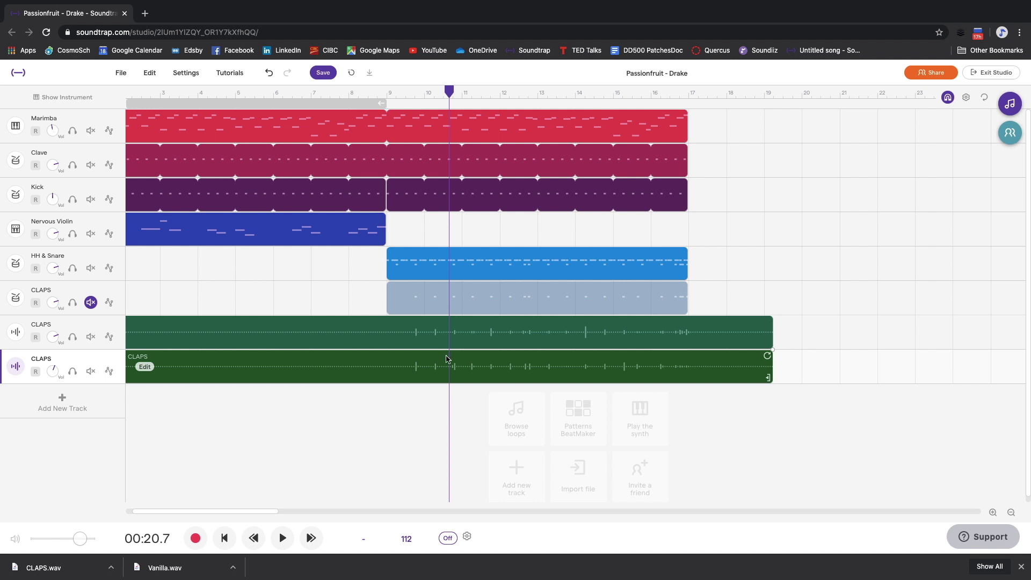
Trim the bottom CLAPS clip, split it just after bar 9, and delete the long part
left_click_drag(769, 379, 427, 413)
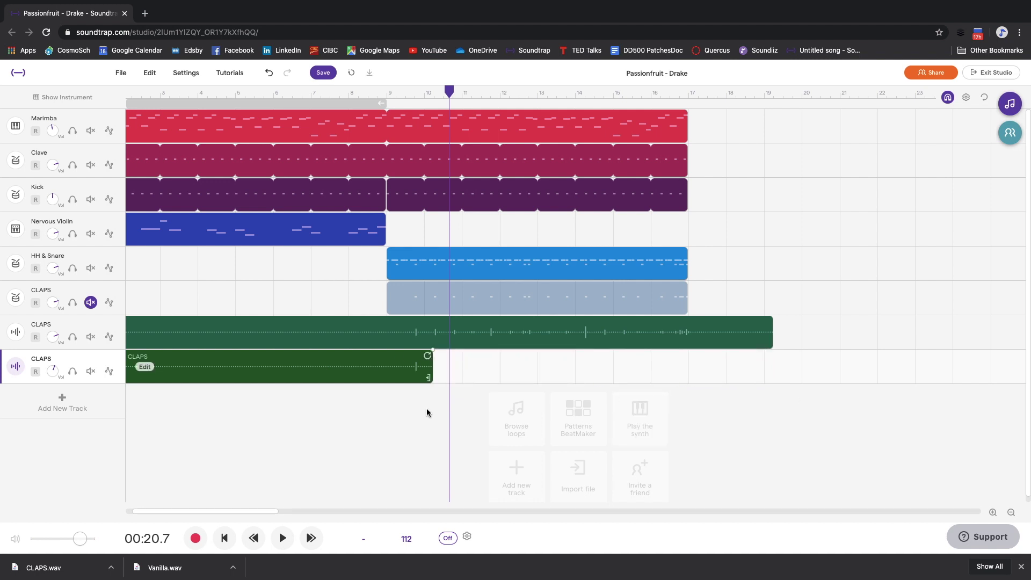
scroll(427, 413, "up", 5)
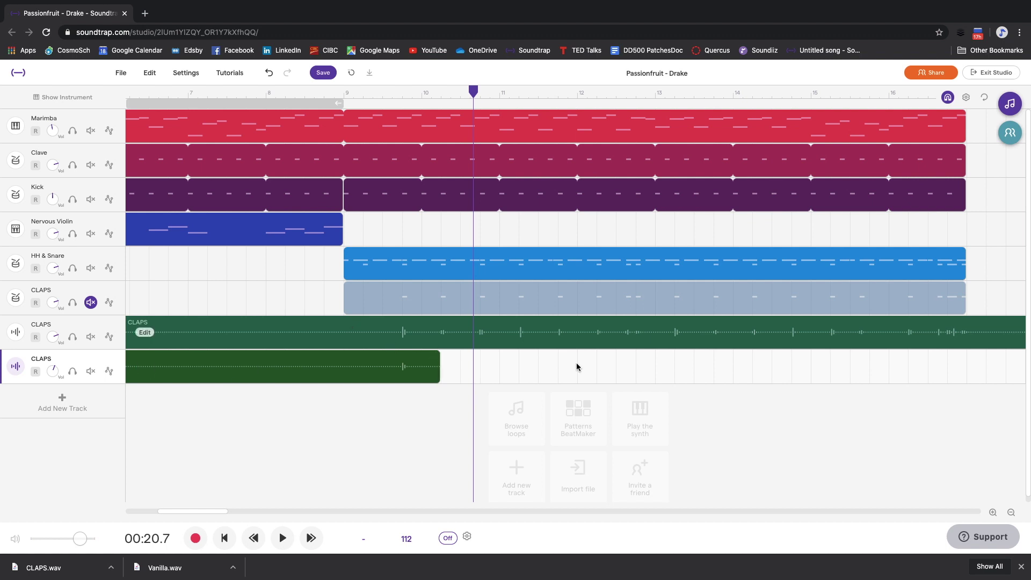
left_click(350, 95)
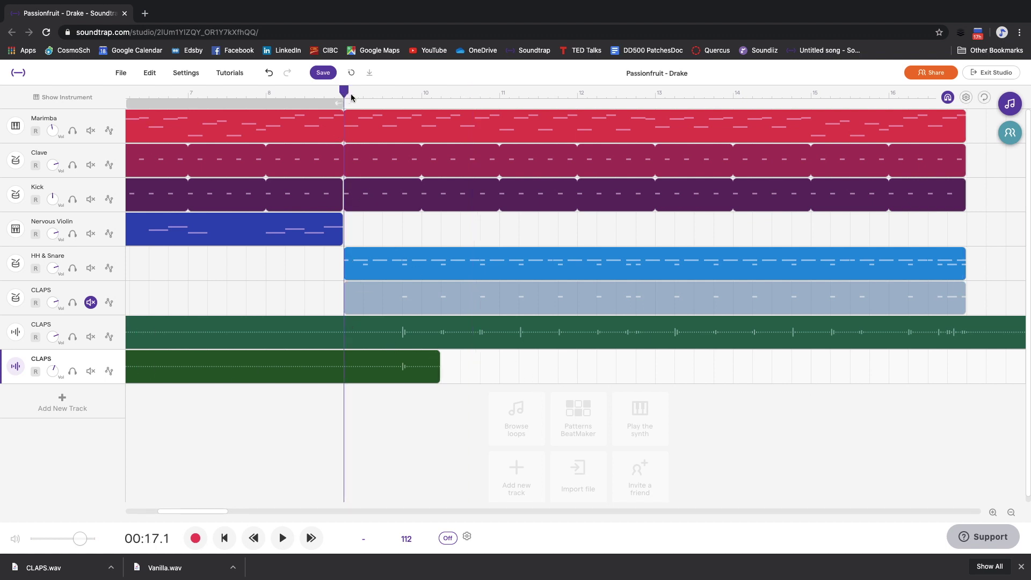
left_click_drag(375, 95, 382, 94)
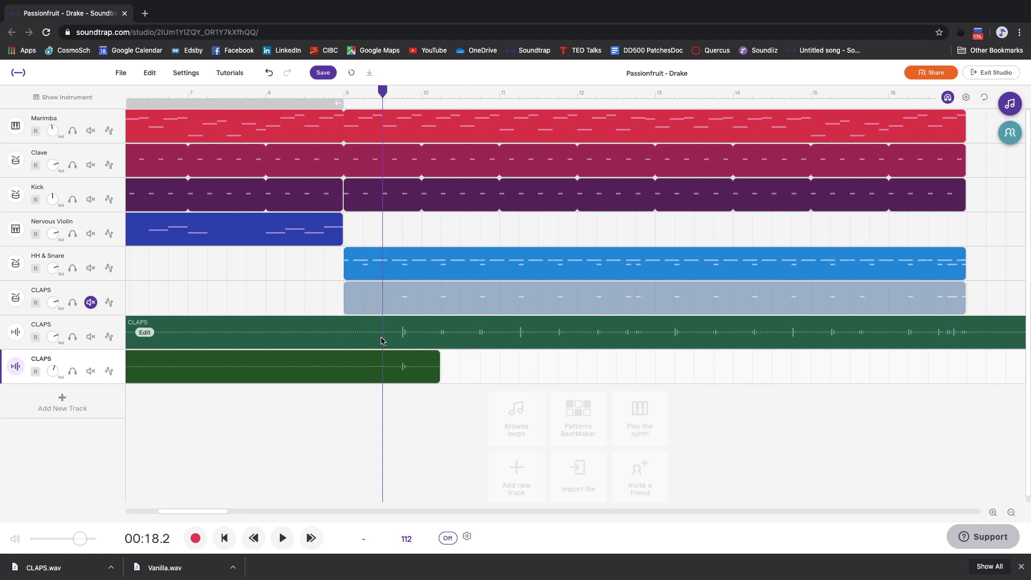
right_click(381, 365)
left_click(455, 310)
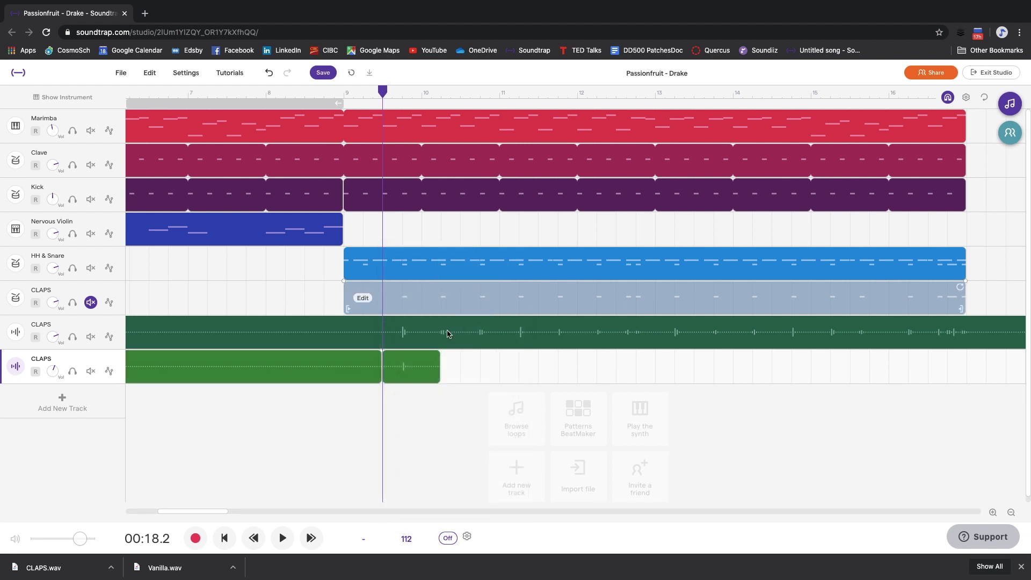
key("Delete")
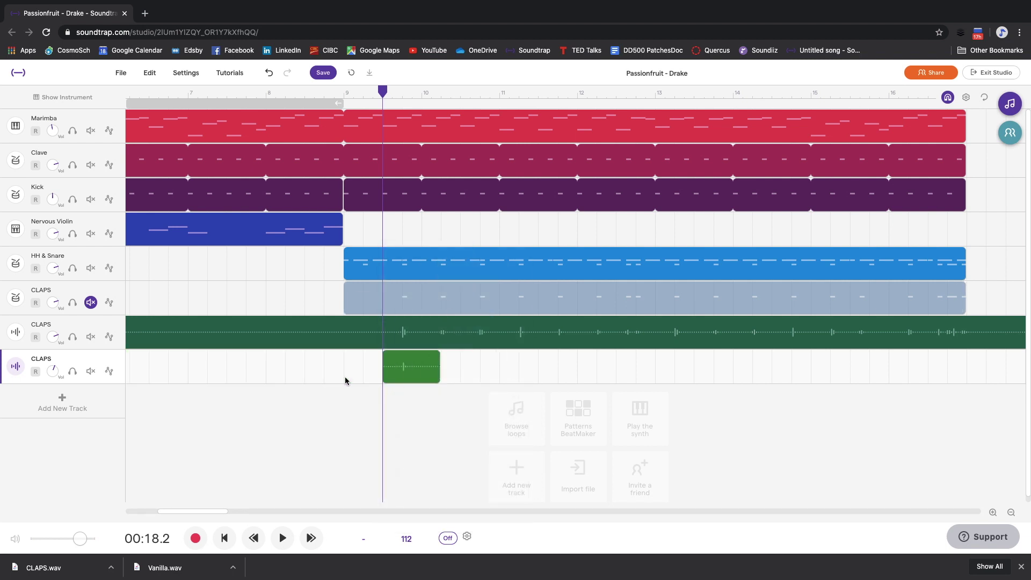
left_click(393, 375)
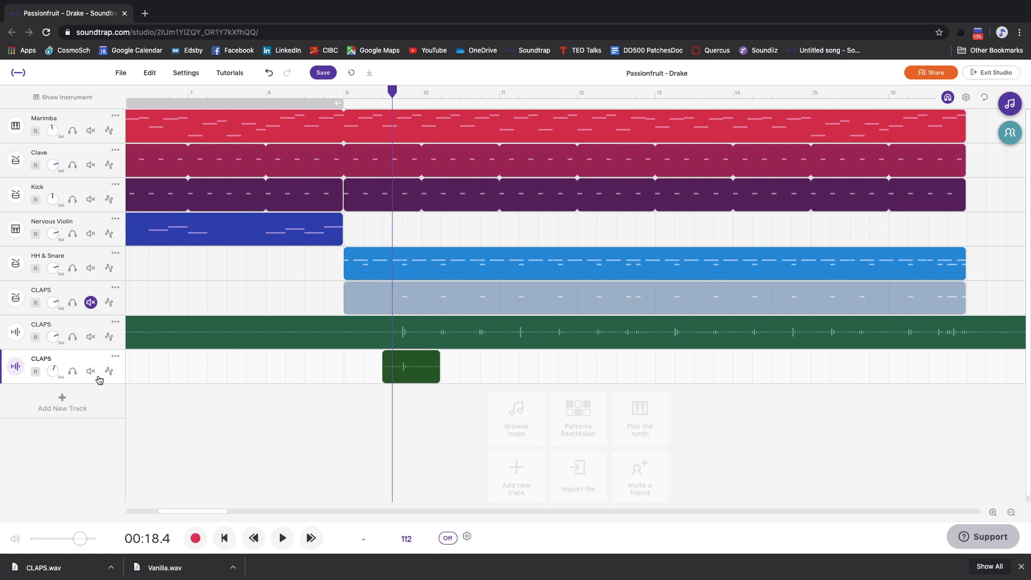
Solo the bottom CLAPS track and listen to its short clap
left_click(72, 371)
key("space")
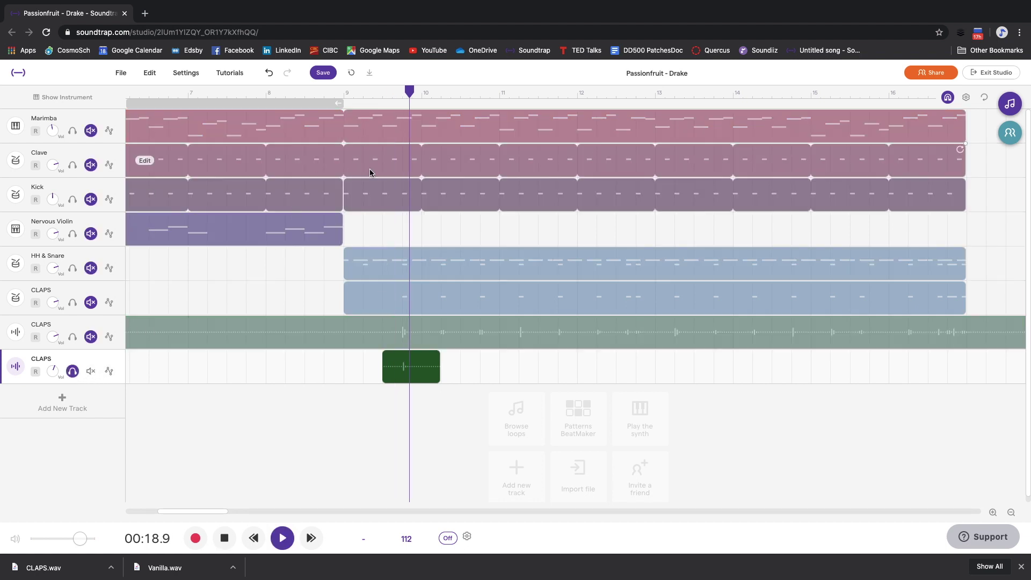
key("space")
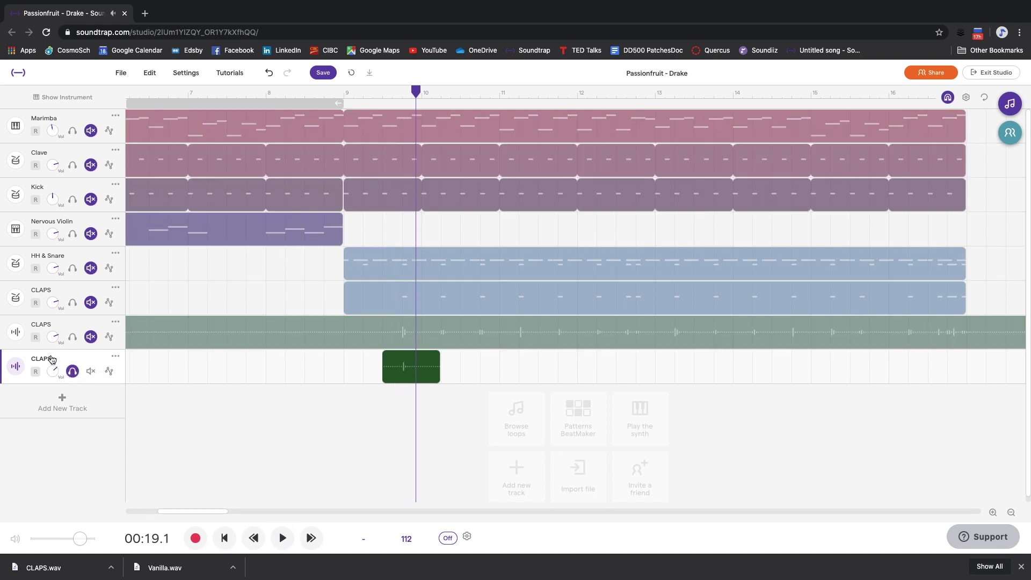
left_click(376, 100)
key("space")
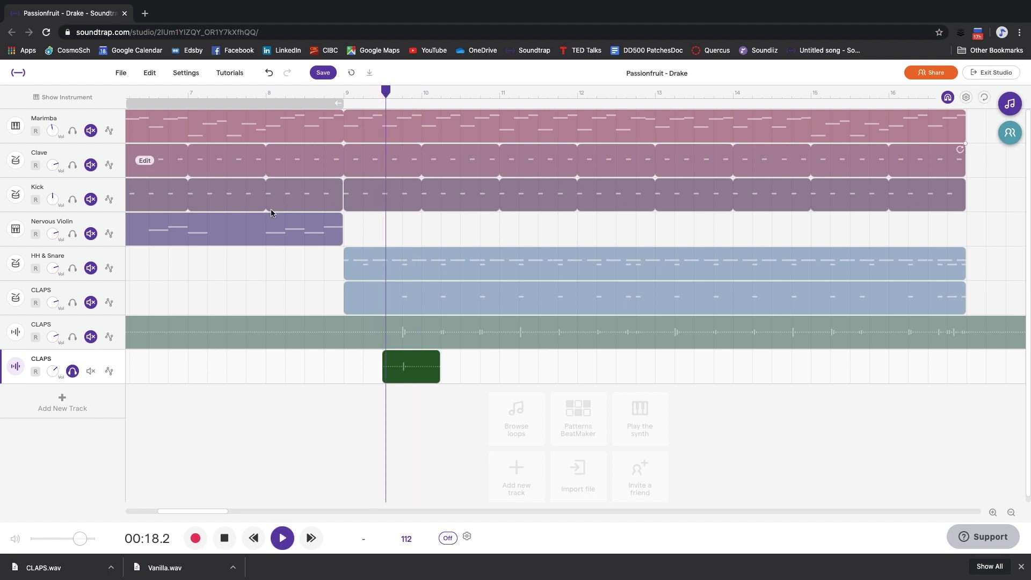
Pitch the short clap down by -7 semitones and play it back
right_click(405, 363)
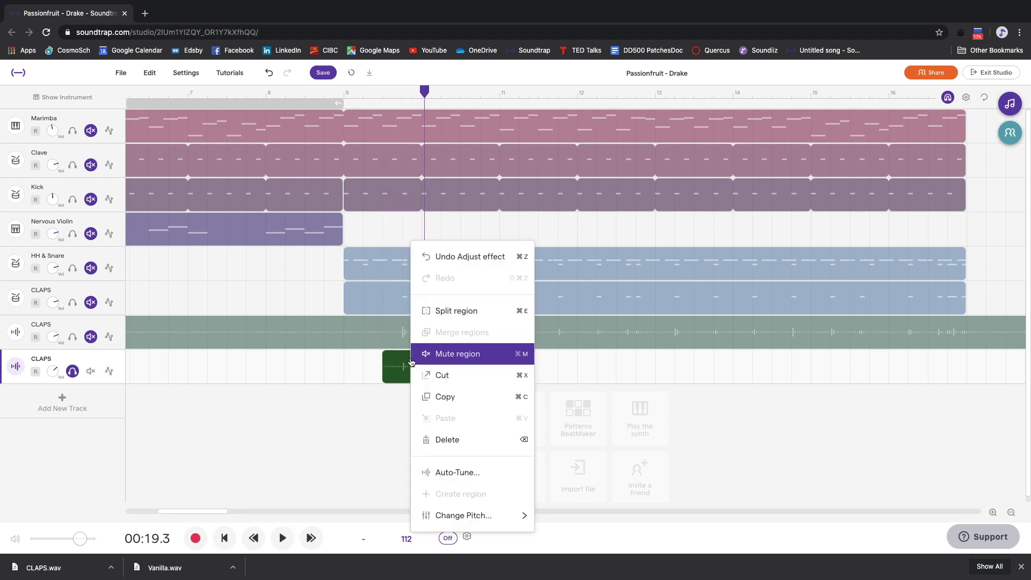
mouse_move(475, 515)
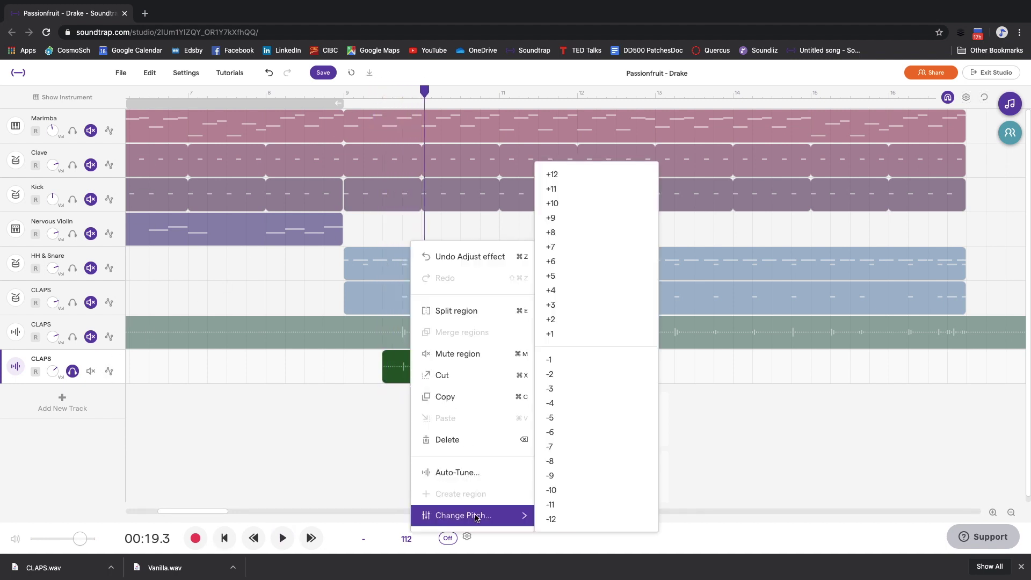
left_click(569, 450)
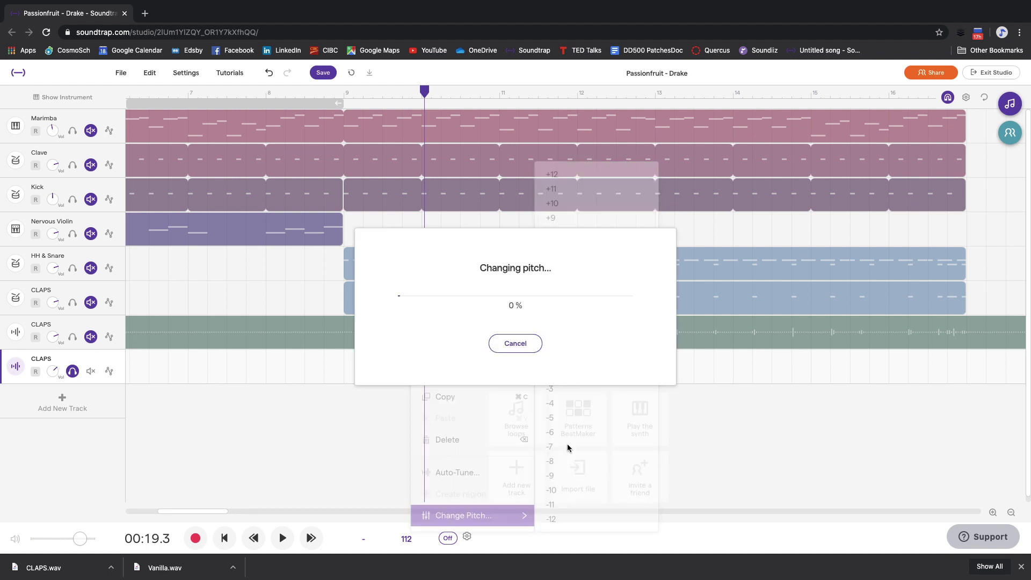
left_click(382, 97)
key("space")
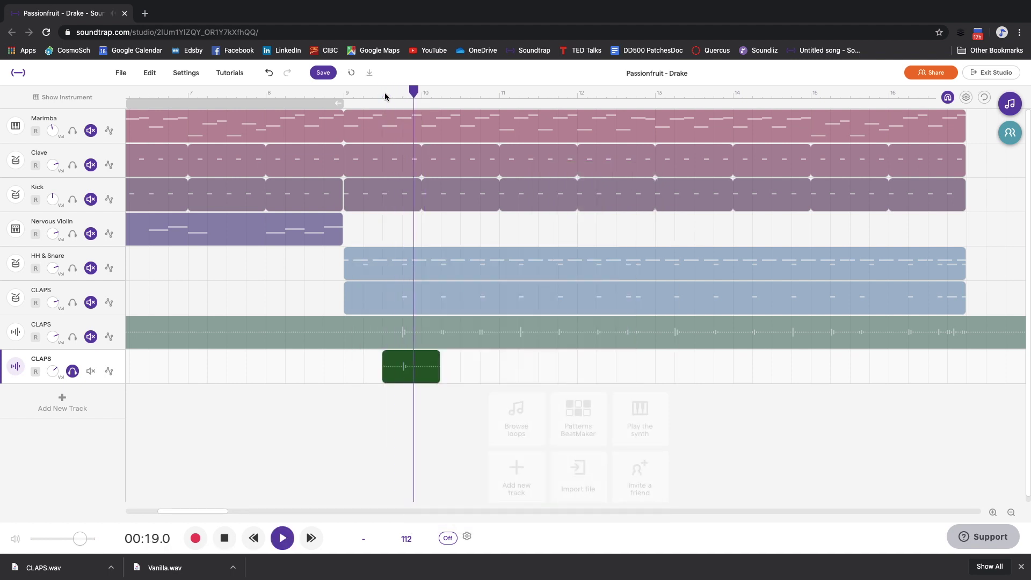
Unsolo the bottom track, unmute the pitched-up CLAPS track, and move the low clap to about bar 10.6
left_click(75, 371)
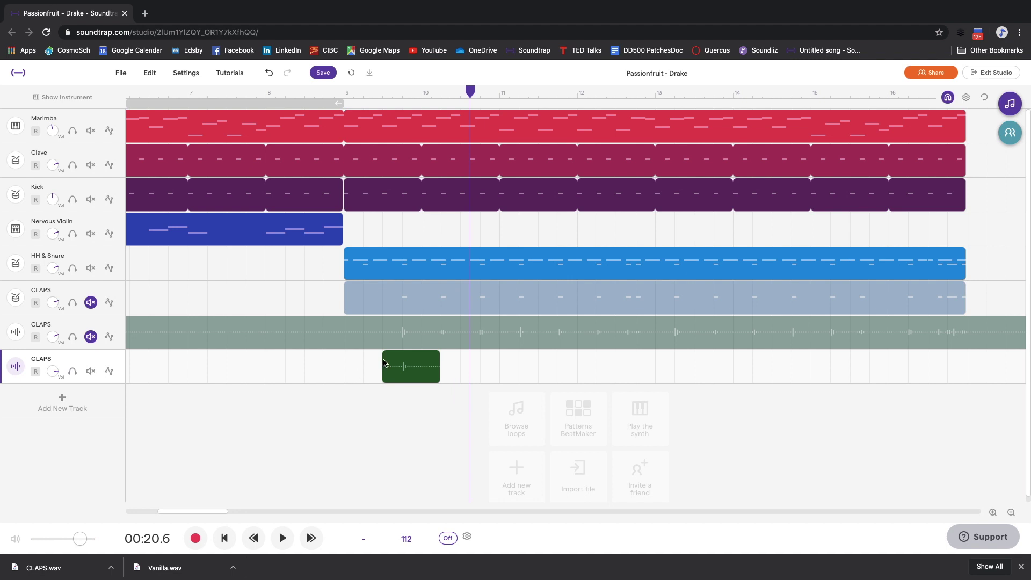
left_click(90, 337)
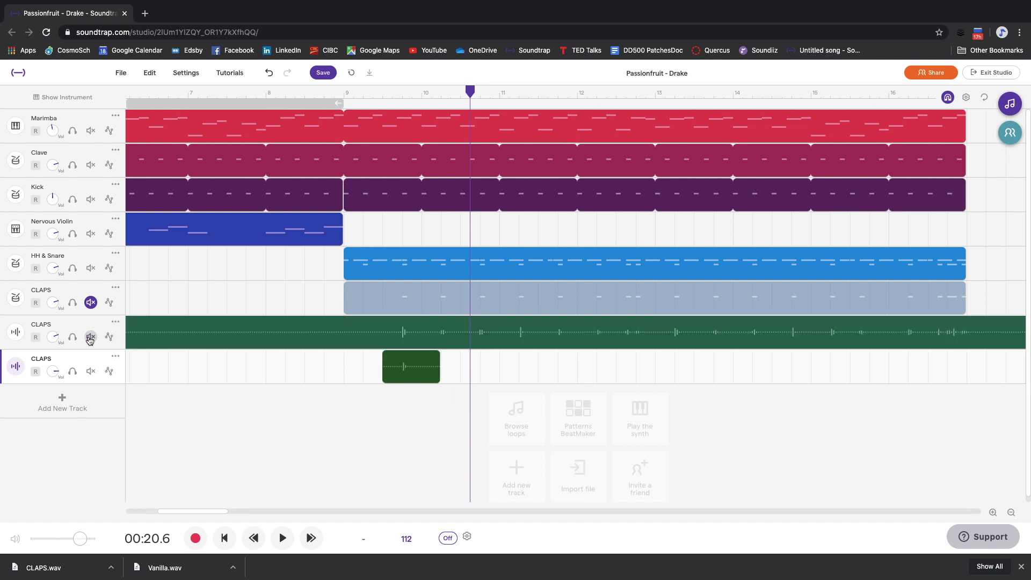
left_click_drag(428, 360, 487, 359)
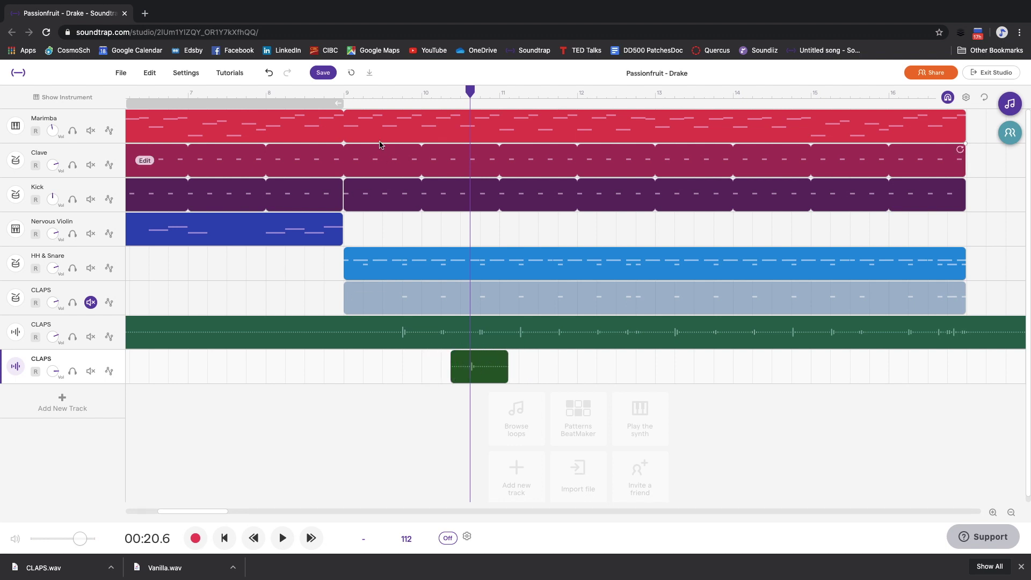
left_click(339, 92)
key("space")
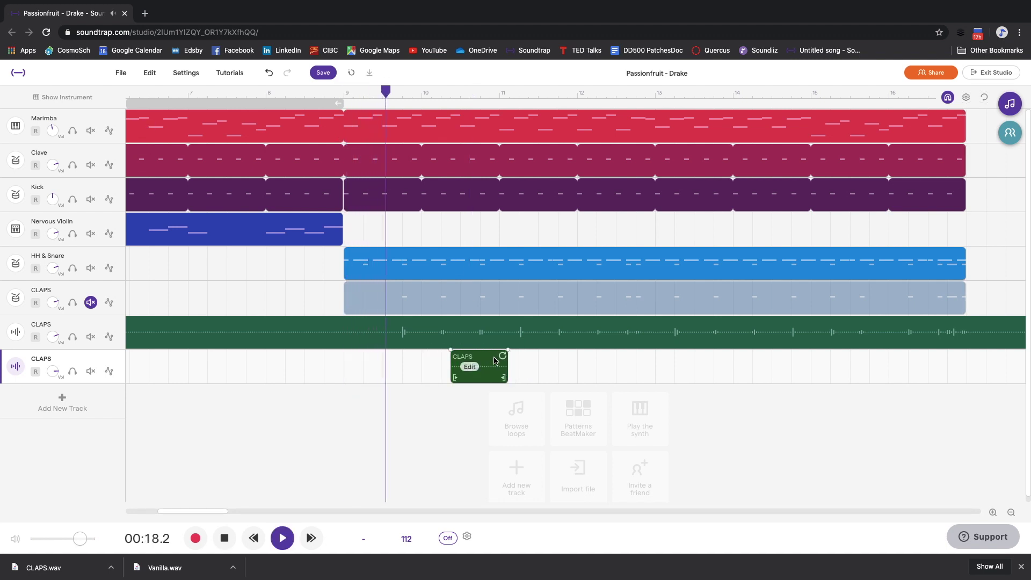
mouse_move(494, 362)
left_mouse_down()
mouse_move(542, 361)
mouse_move(512, 362)
left_mouse_up()
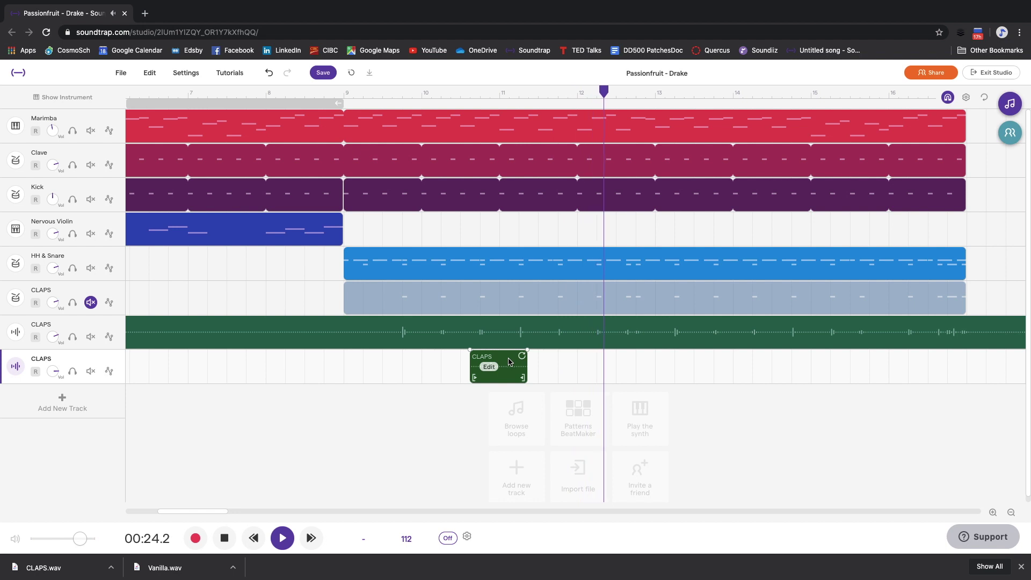
key("space")
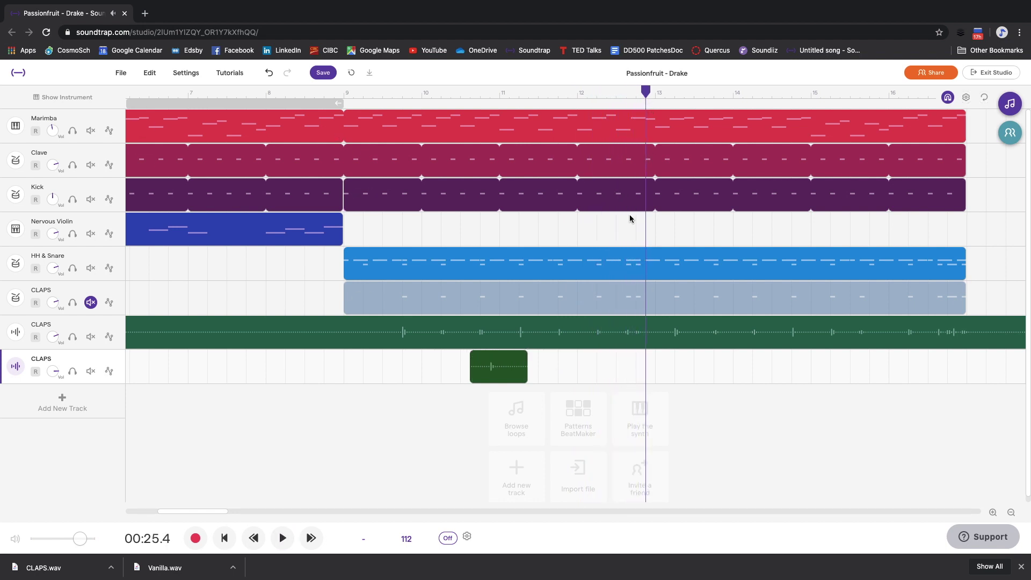
Paste a second copy of the low clap at about bar 12.6 and play it back
key("ctrl+v")
left_click_drag(672, 358, 659, 359)
scroll(654, 358, "up", 3)
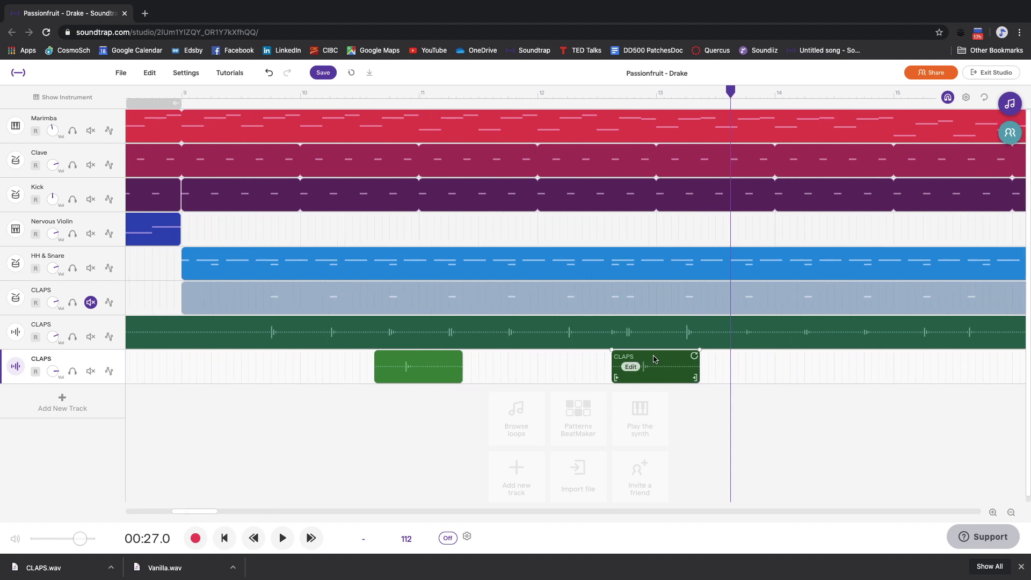
left_click(582, 90)
key("space")
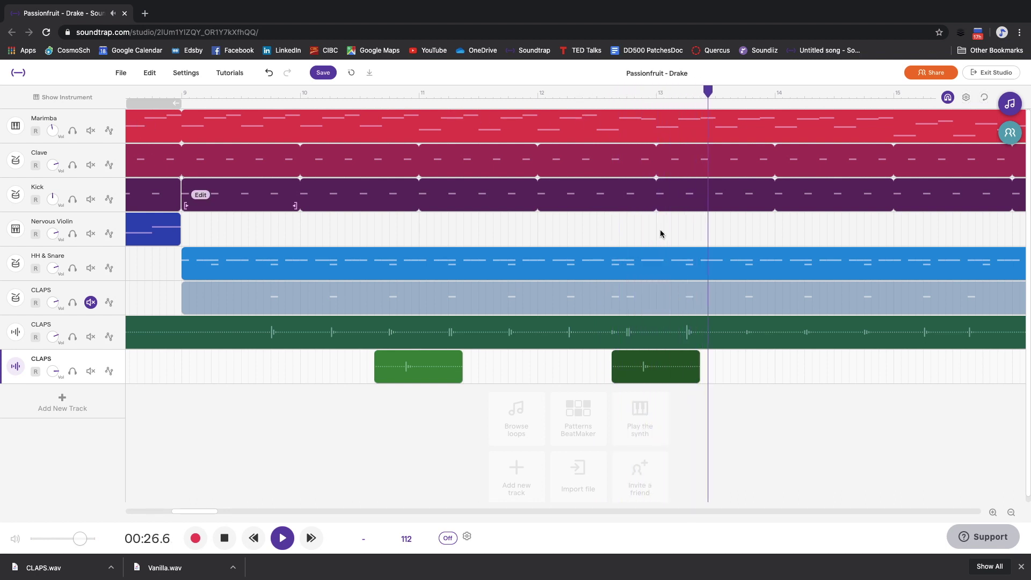
Paste a third copy of the low clap at about bar 14.6 and play it back from bar 14.5
scroll(661, 233, "down", 2)
scroll(897, 304, "right", 3)
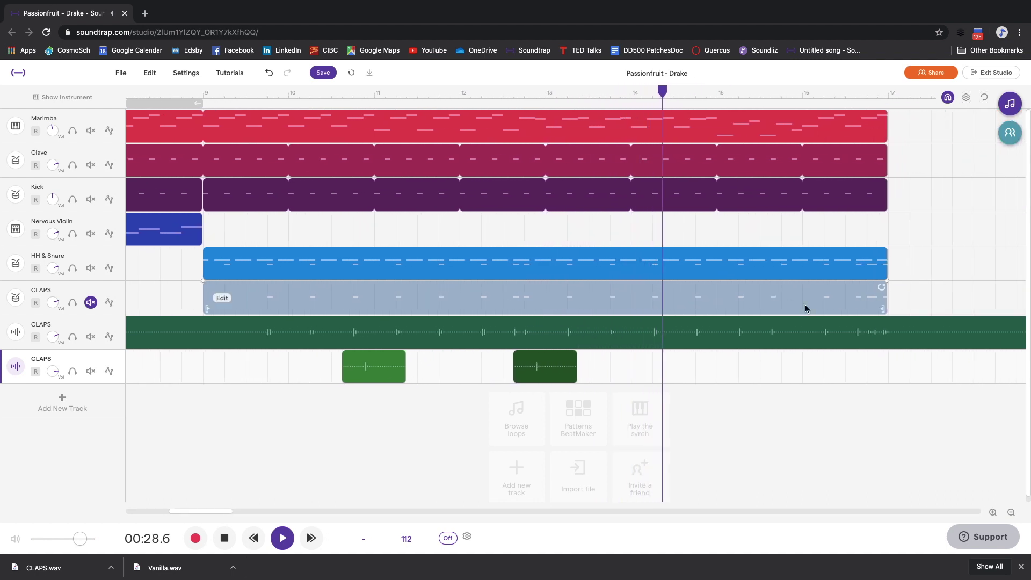
key("space")
key("ctrl+v")
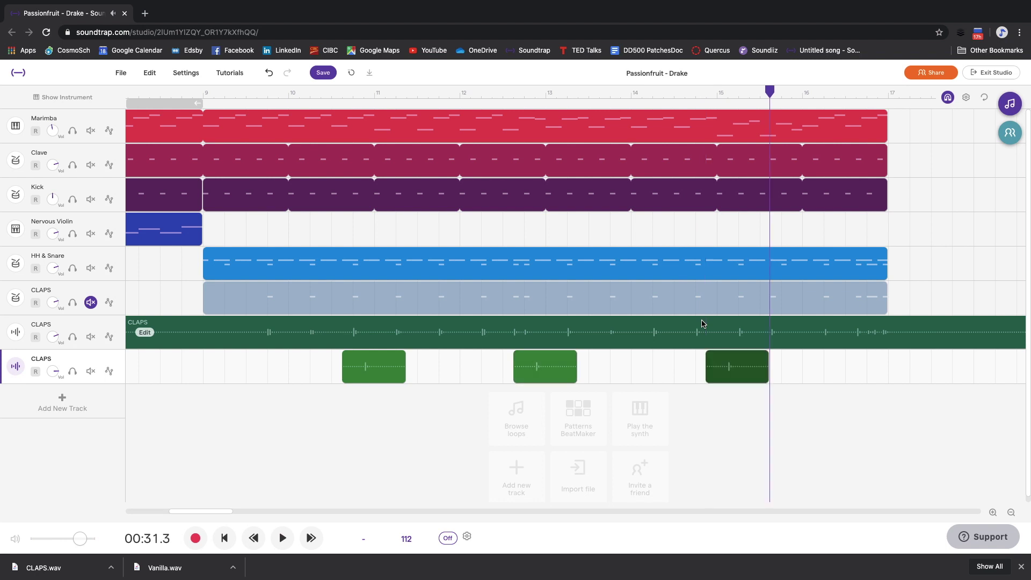
left_click_drag(740, 358, 720, 358)
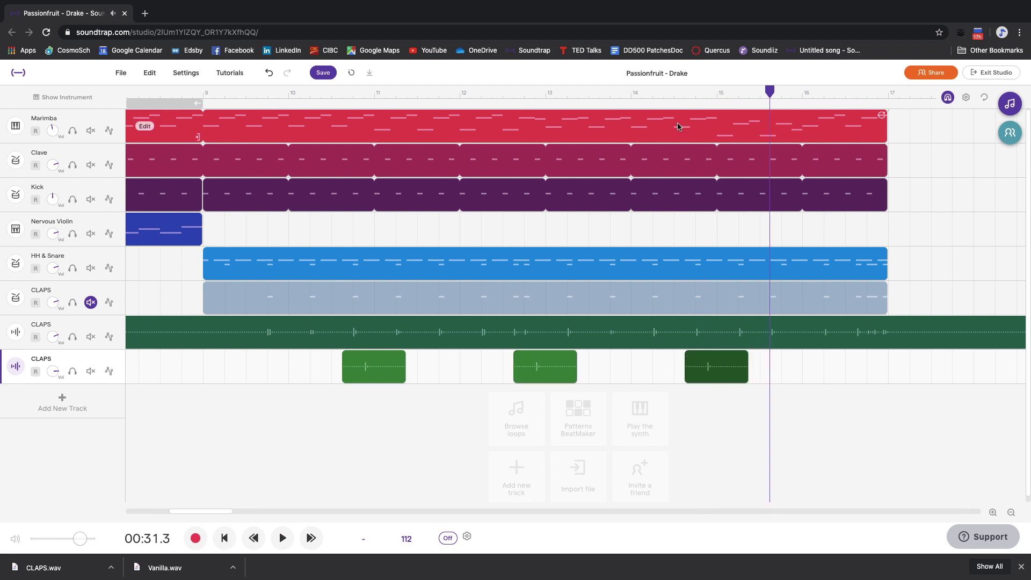
left_click(675, 94)
key("space")
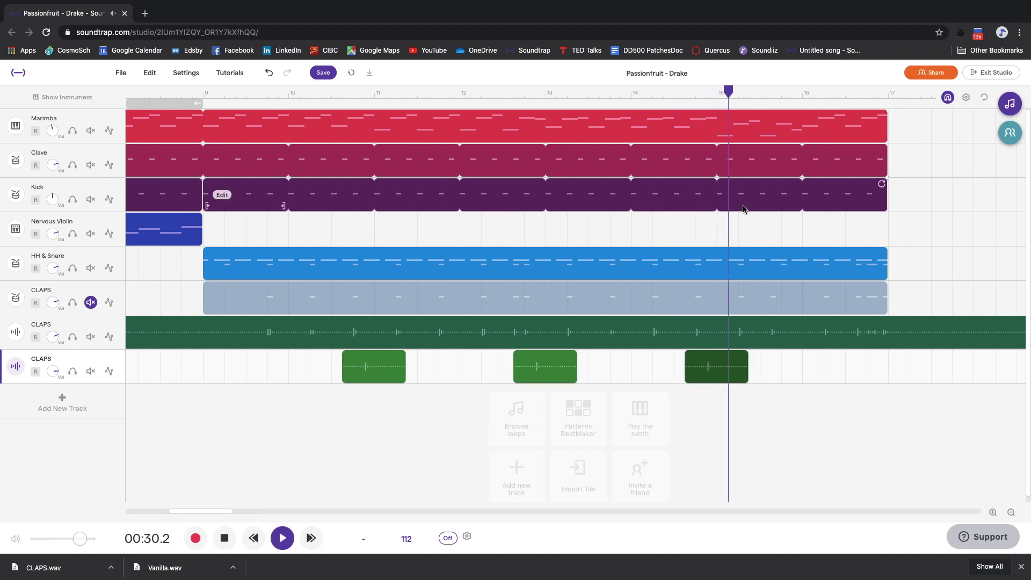
Paste a fourth low clap, shift it to about bar 16.5, and play it back to check the spacing
scroll(741, 210, "up", 5)
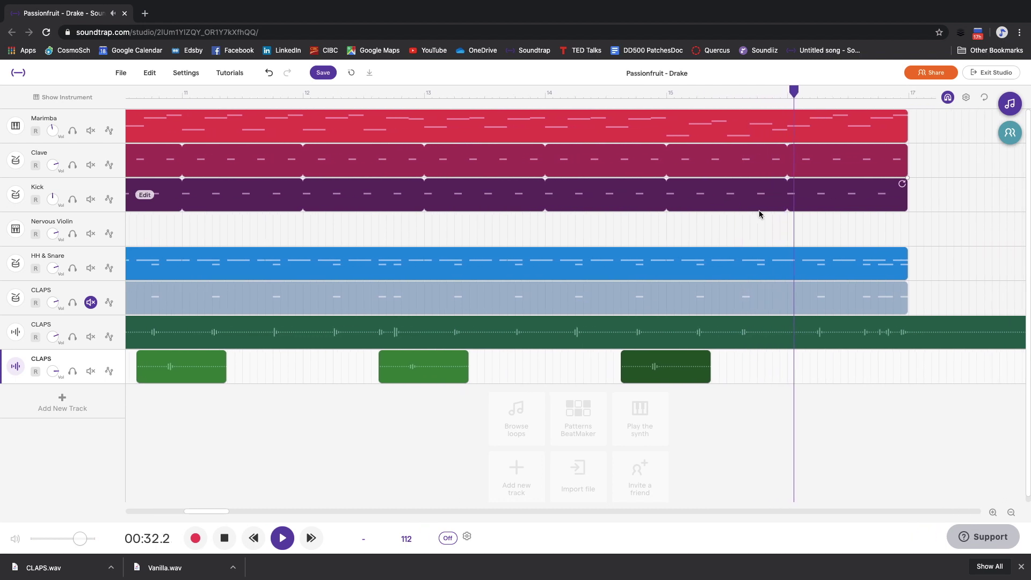
key("super+v")
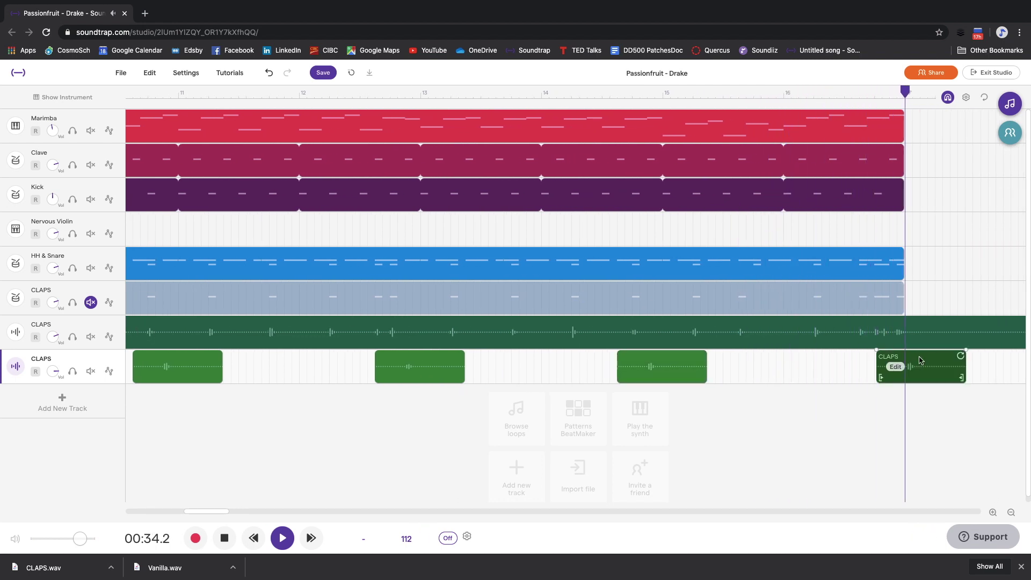
left_click_drag(930, 365, 893, 365)
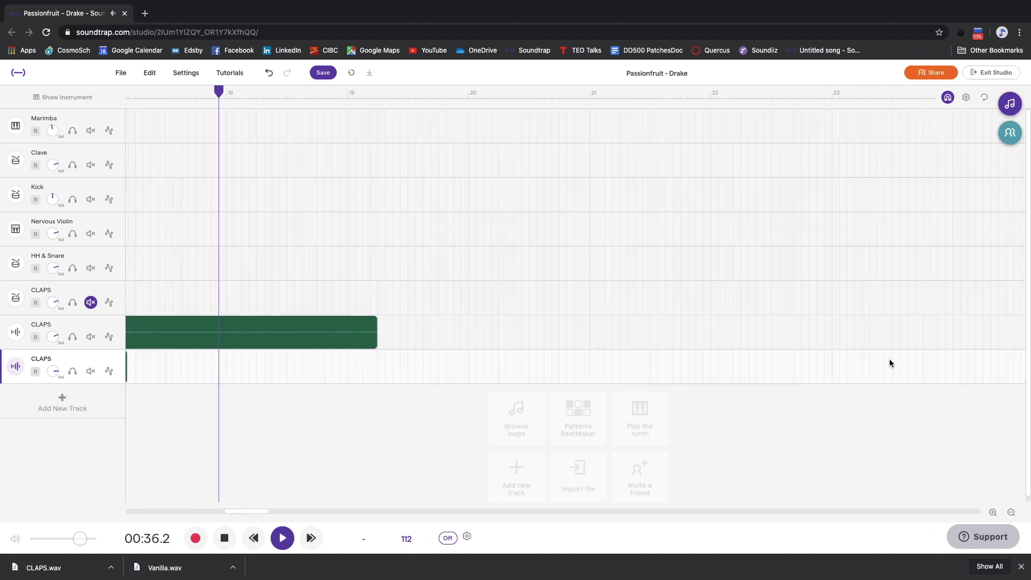
scroll(889, 359, "up", 5)
key("space")
scroll(889, 359, "left", 5)
scroll(890, 363, "left", 5)
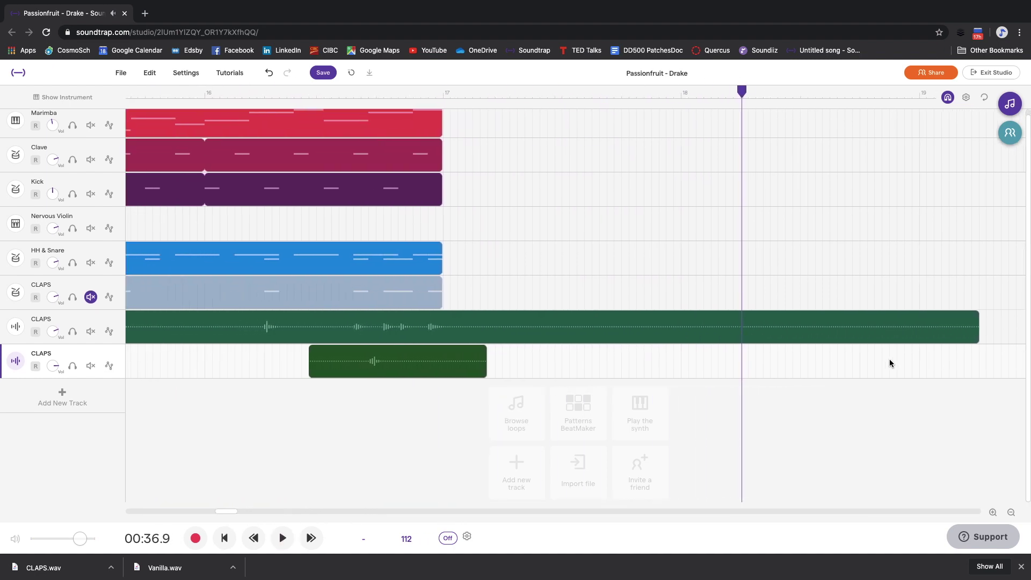
left_click(410, 94)
key("space")
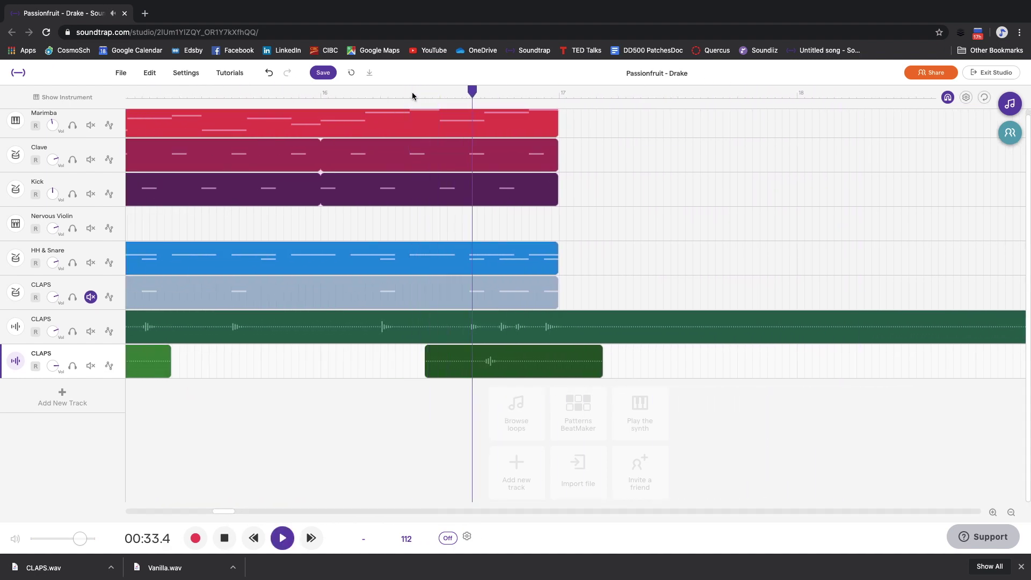
key("space")
scroll(415, 96, "down", 10)
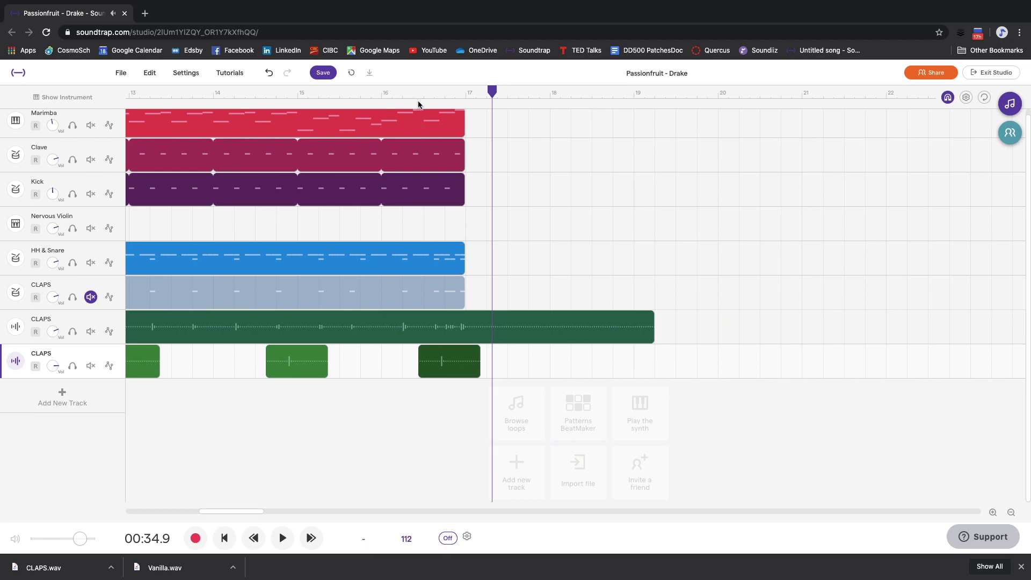